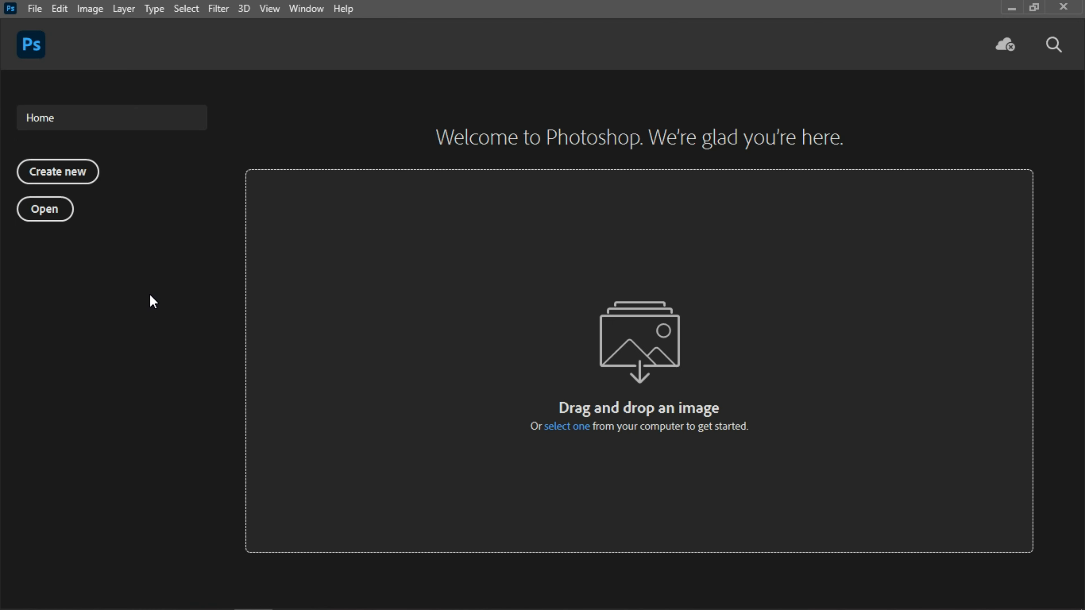
# Open the Pexels portrait photo of the woman against the yellow wall from the Pictures folder.
pyautogui.click(37, 12)
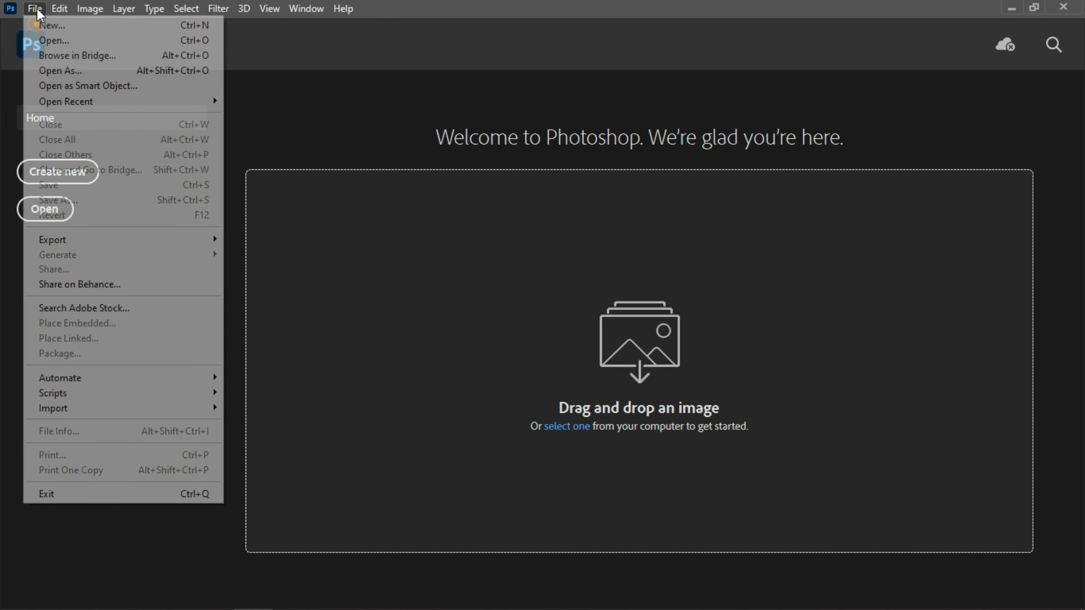
pyautogui.click(49, 43)
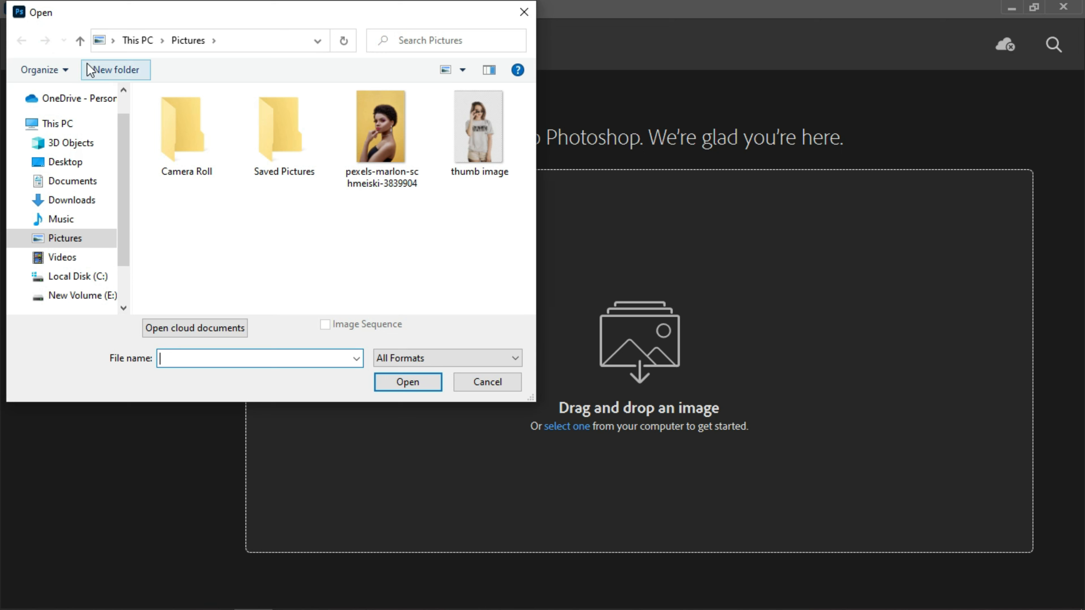
pyautogui.click(375, 143)
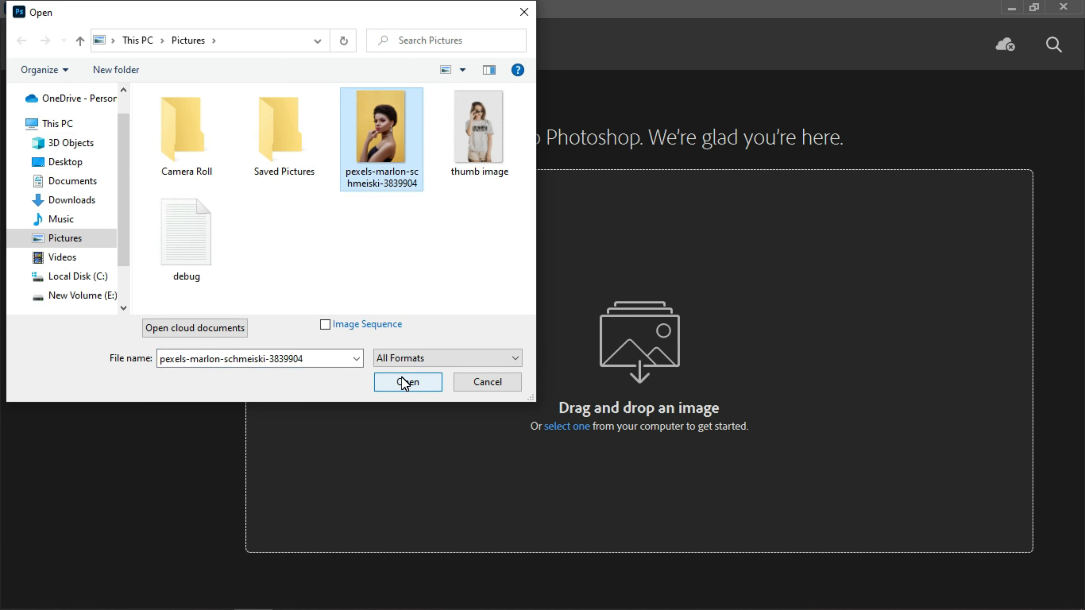
pyautogui.click(401, 385)
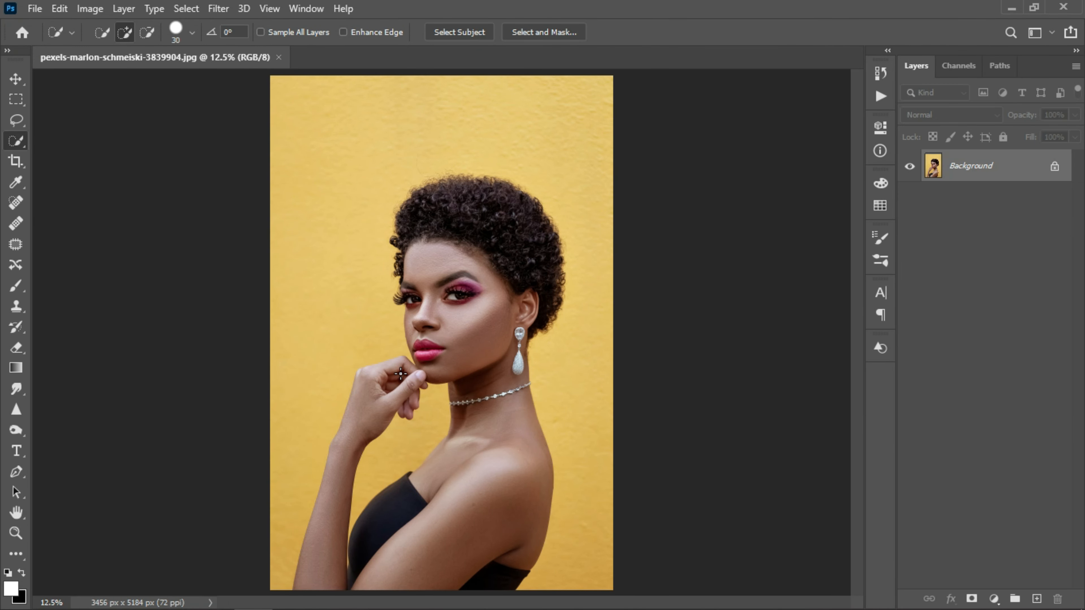
# Unlock the Background layer to convert it into a regular editable layer.
pyautogui.hotkey('ctrl', '-')
pyautogui.hotkey('ctrl', '+')
pyautogui.click(1055, 166)
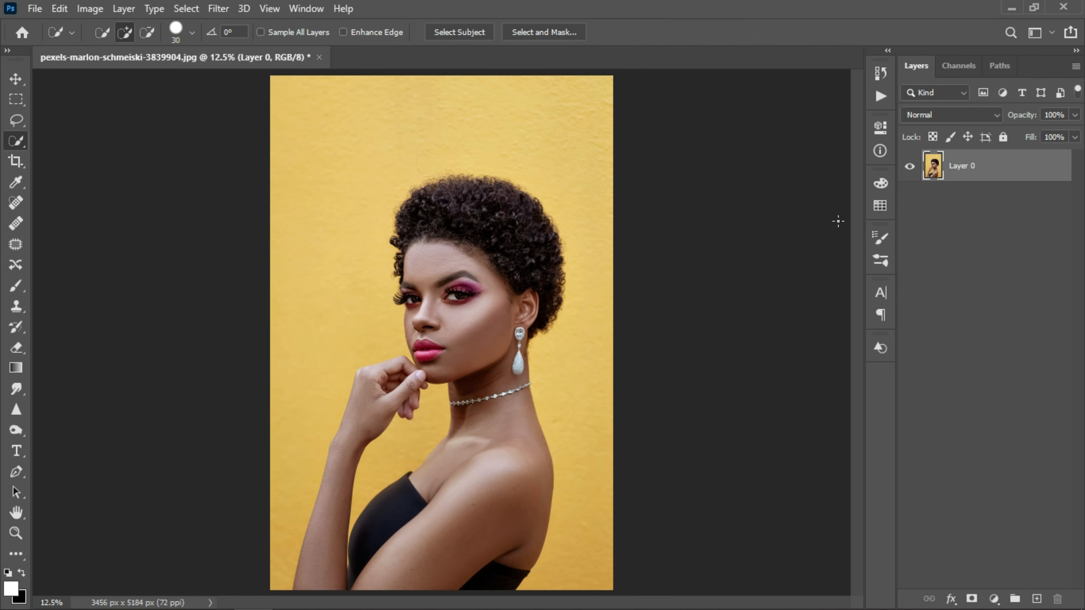
# Enter Select and Mask, keep the preview transparency at 100%, and automatically select the woman as the subject.
pyautogui.click(19, 137)
pyautogui.click(544, 34)
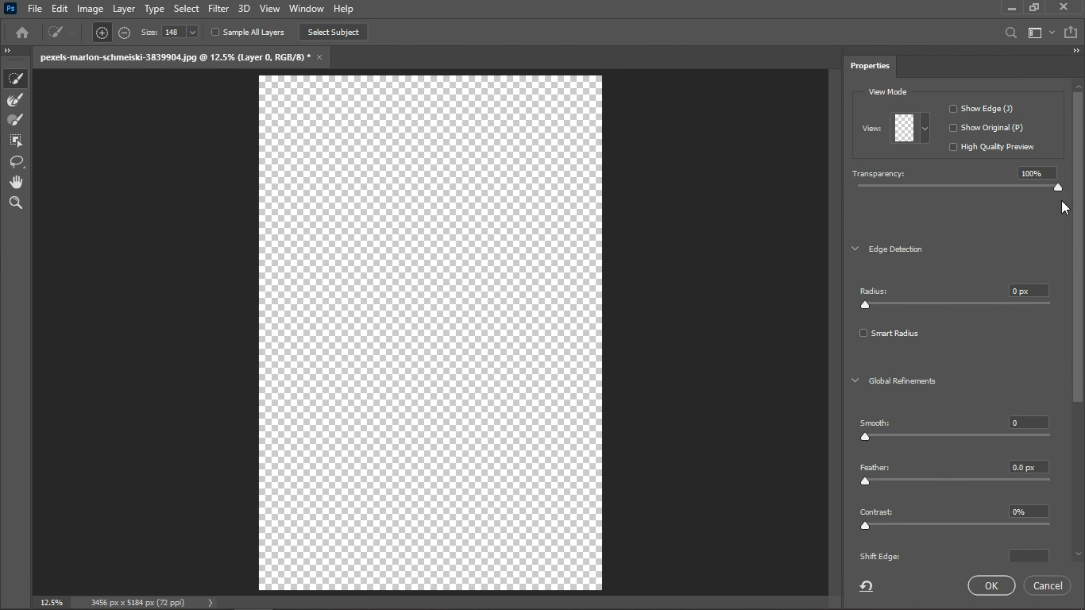
pyautogui.moveTo(1054, 187)
pyautogui.mouseDown()
pyautogui.moveTo(847, 191)
pyautogui.moveTo(1070, 201)
pyautogui.mouseUp()
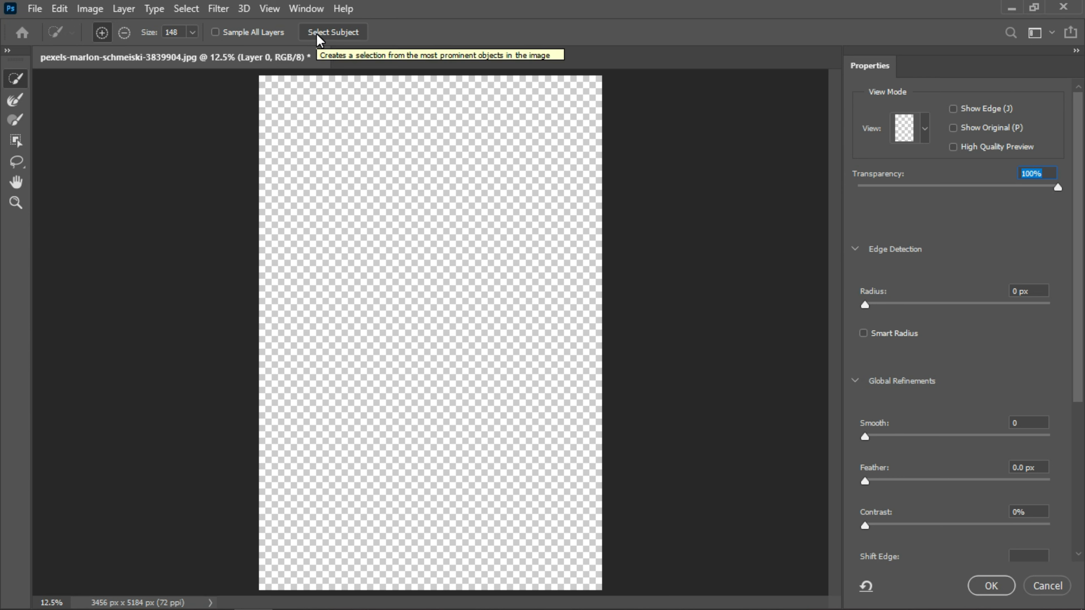
pyautogui.click(324, 31)
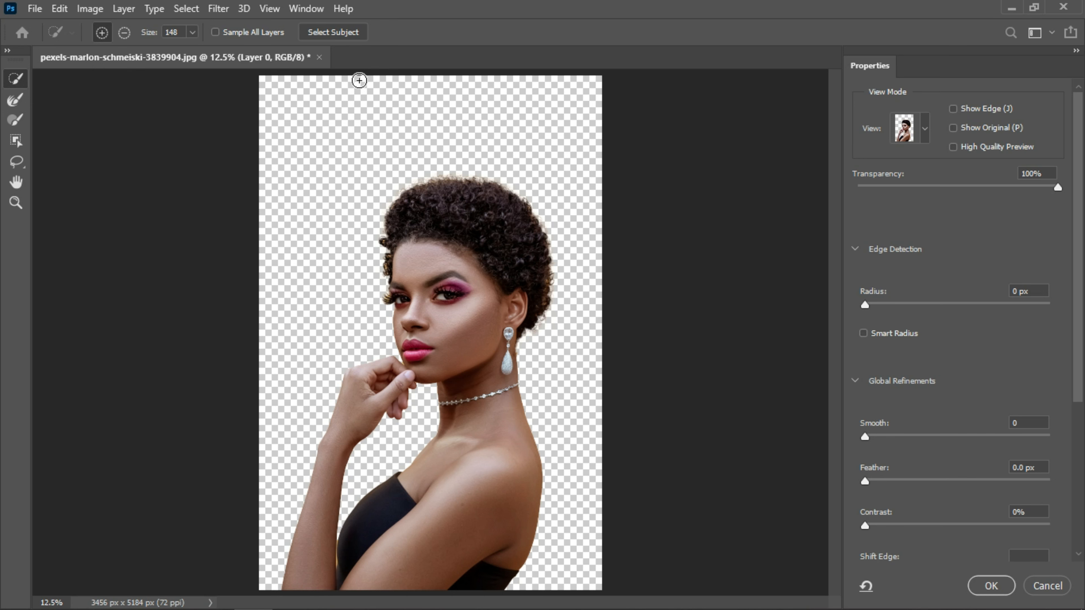
# Clean the selection edge around the chin and fingers with the Refine Edge Brush at size 60.
pyautogui.hotkey('ctrl', '+')
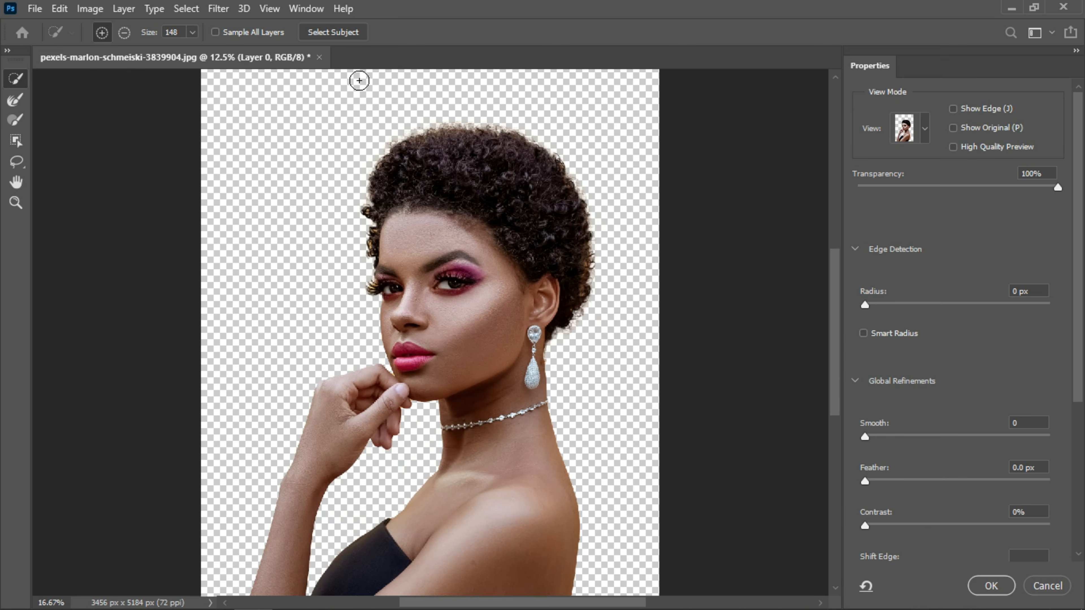
pyautogui.hotkey('ctrl', '+')
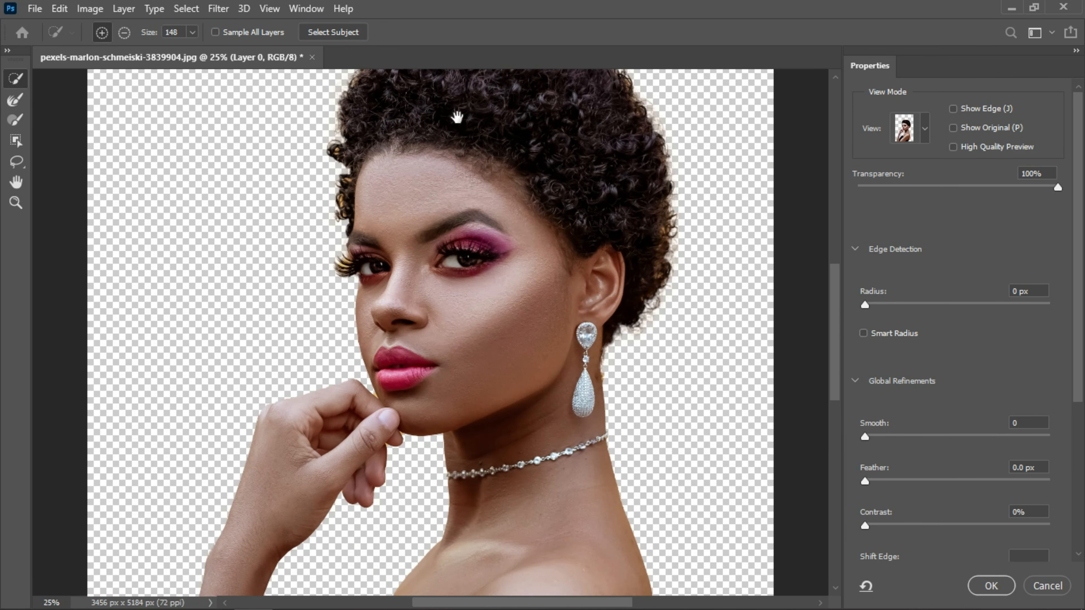
pyautogui.moveTo(457, 117); pyautogui.dragTo(460, 208)
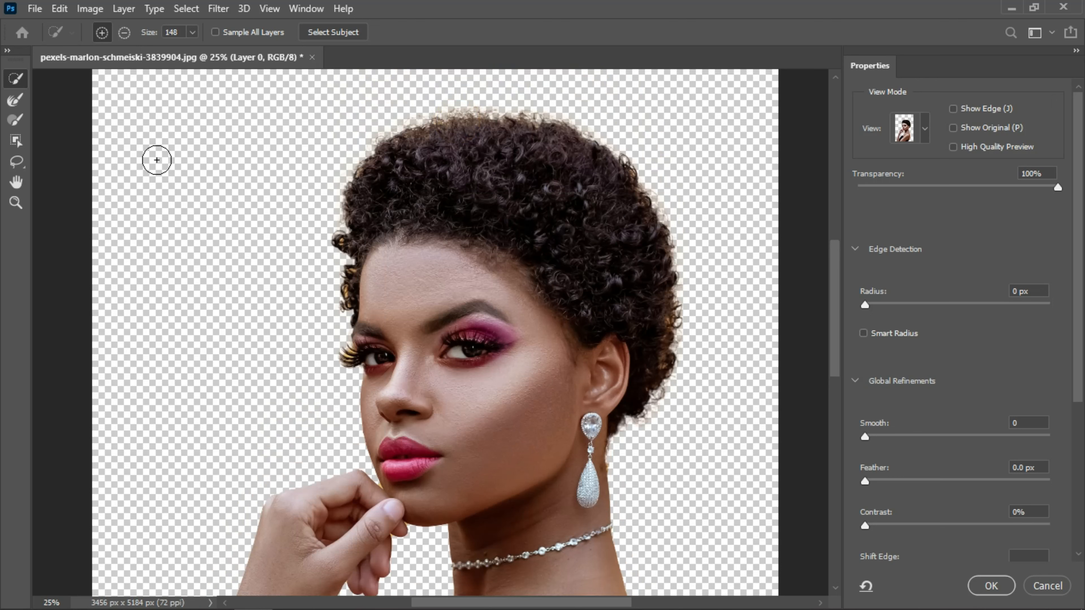
pyautogui.click(15, 99)
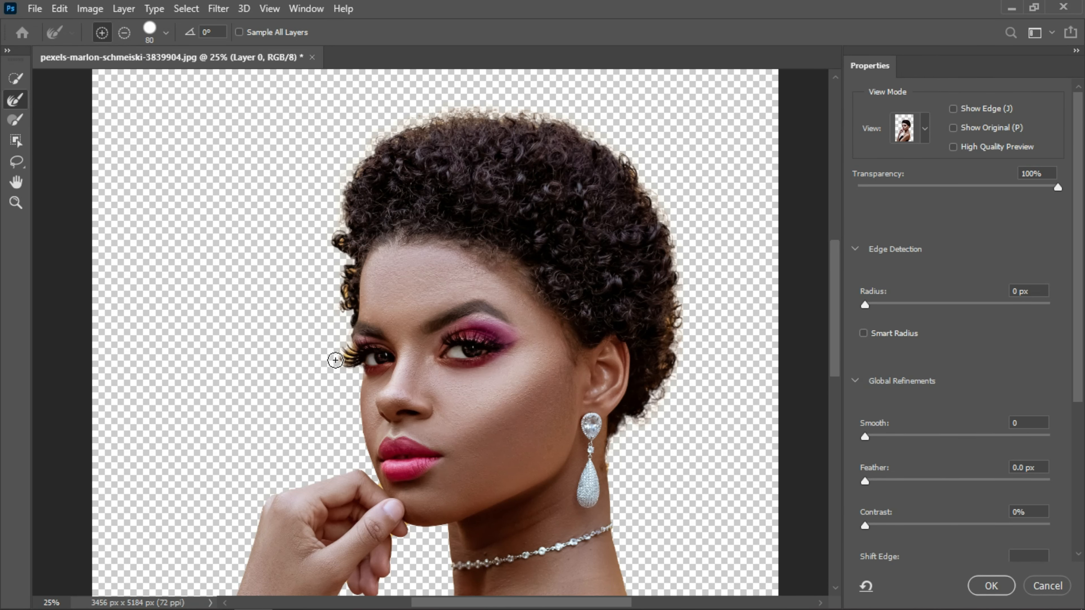
pyautogui.moveTo(359, 339); pyautogui.dragTo(361, 206)
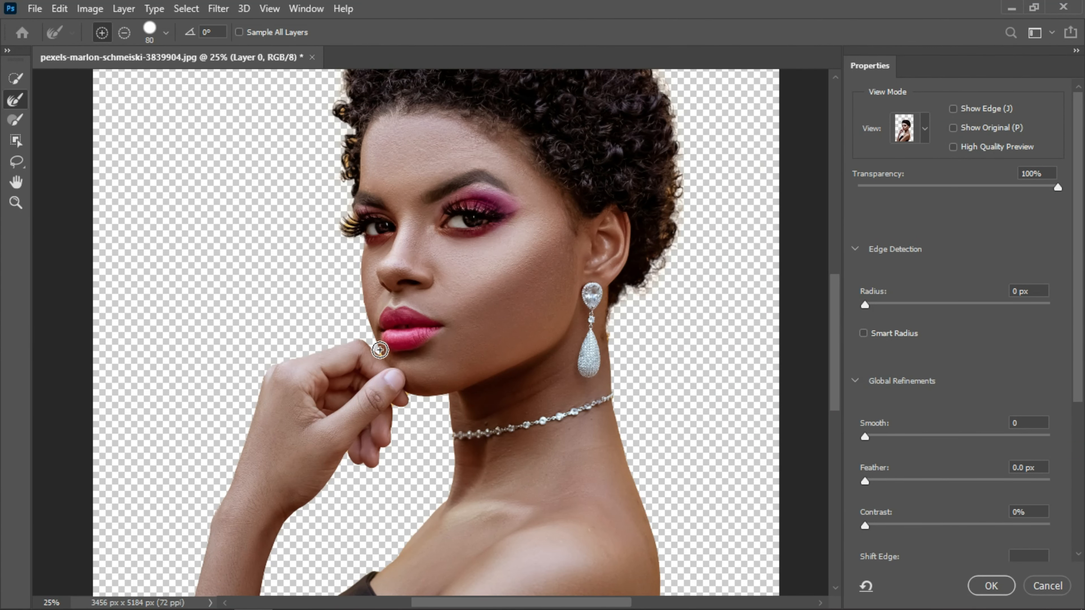
pyautogui.hotkey('ctrl', '+')
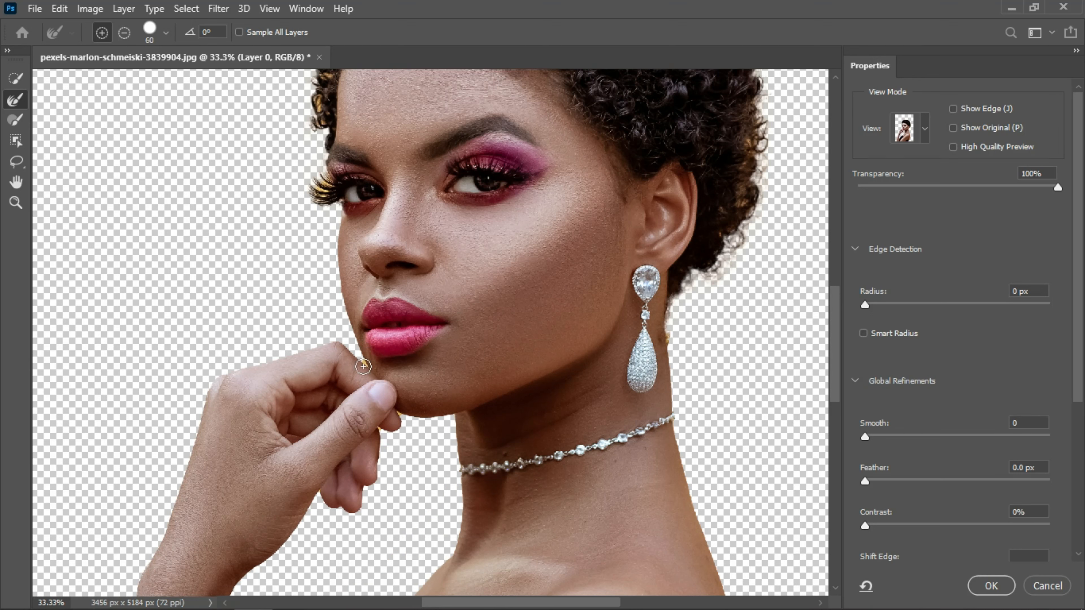
pyautogui.moveTo(363, 366); pyautogui.dragTo(366, 360)
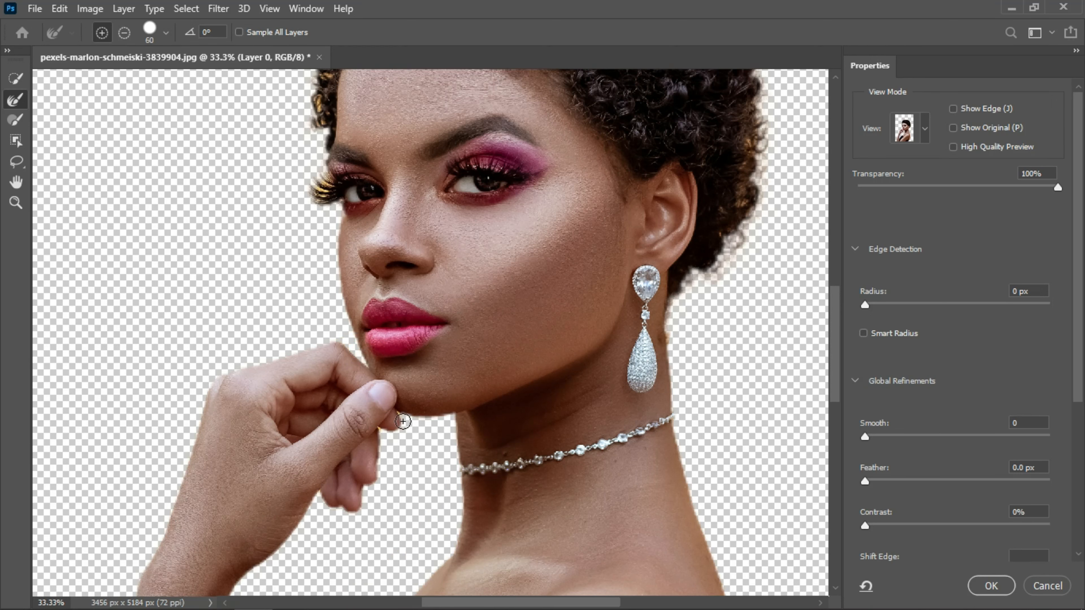
pyautogui.click(380, 428)
pyautogui.click(395, 414)
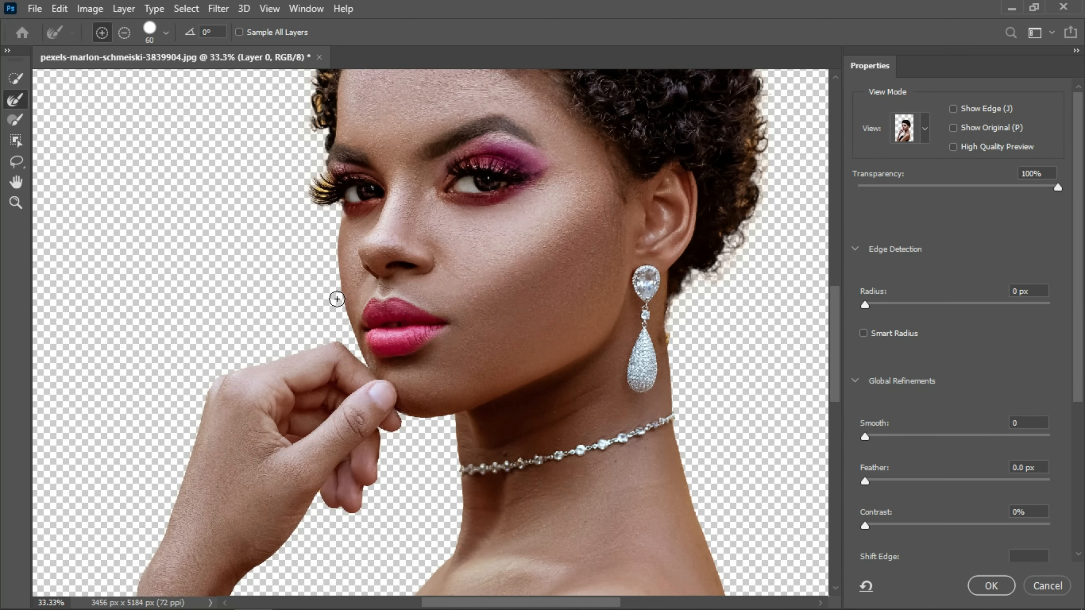
# Refine the selection edge around the protruding eyelashes and the loose curls beside the forehead.
pyautogui.scroll(3, 334, 230)
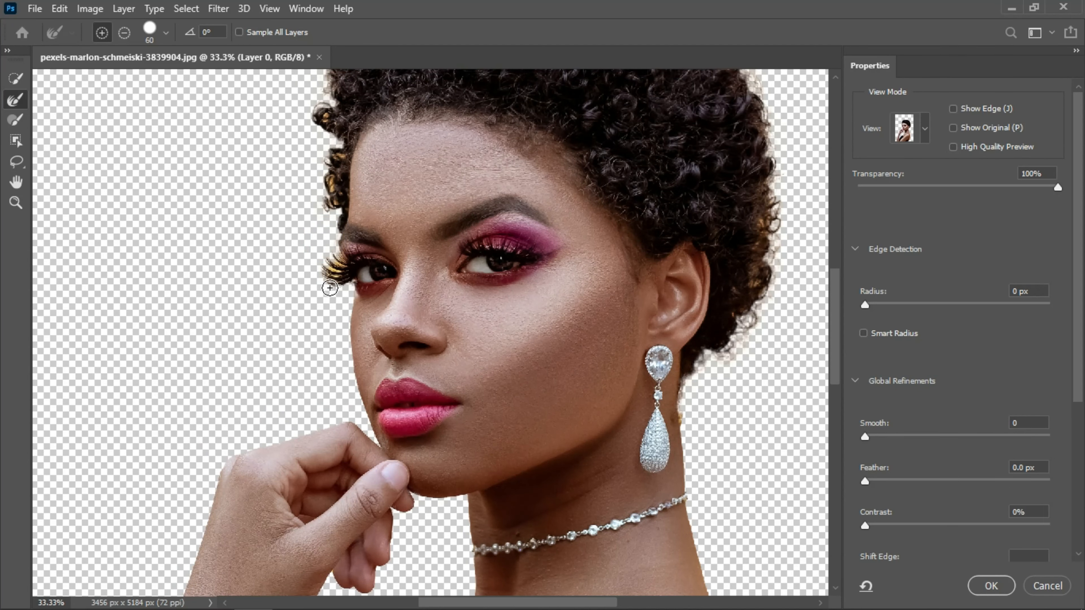
pyautogui.moveTo(341, 286)
pyautogui.mouseDown()
pyautogui.moveTo(340, 257)
pyautogui.moveTo(328, 283)
pyautogui.mouseUp()
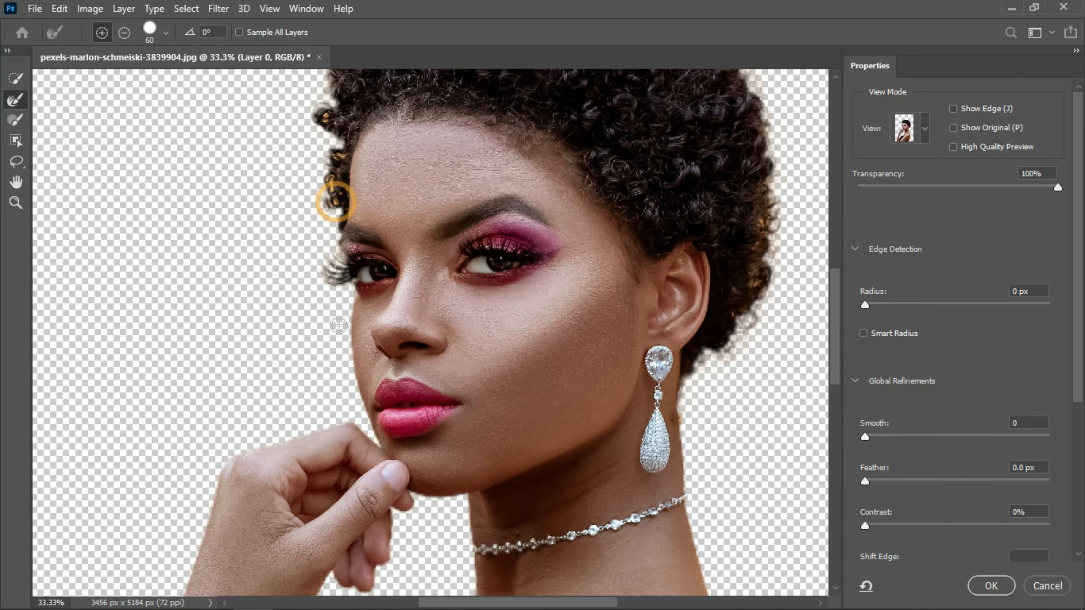
pyautogui.scroll(3, 338, 325)
pyautogui.moveTo(338, 325)
pyautogui.mouseDown()
pyautogui.moveTo(339, 342)
pyautogui.moveTo(328, 296)
pyautogui.moveTo(330, 337)
pyautogui.moveTo(331, 299)
pyautogui.mouseUp()
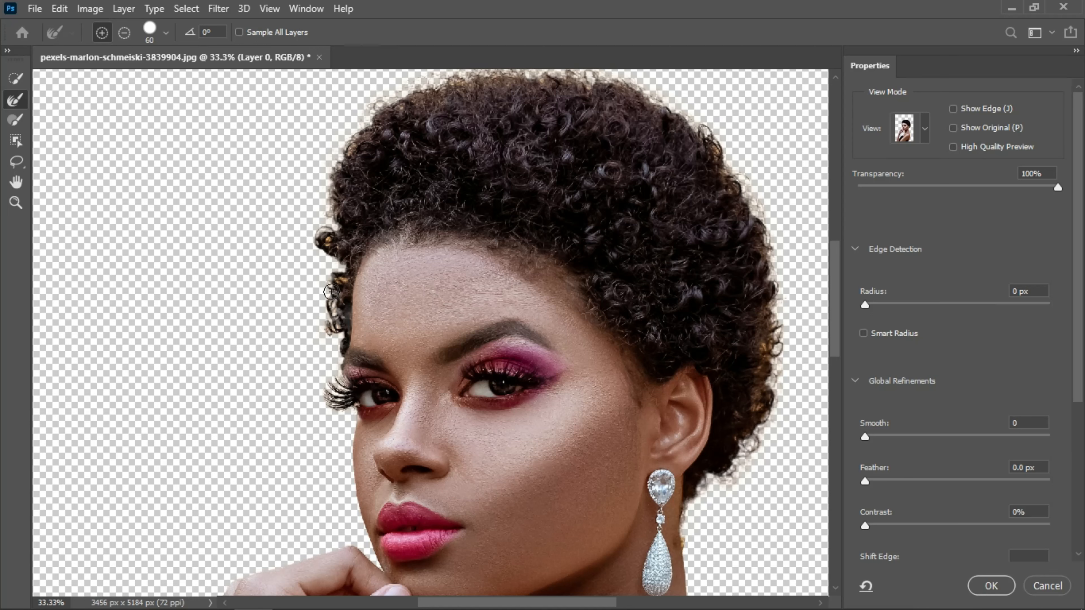
pyautogui.moveTo(328, 248)
pyautogui.mouseDown()
pyautogui.moveTo(325, 224)
pyautogui.moveTo(318, 251)
pyautogui.moveTo(315, 219)
pyautogui.moveTo(322, 262)
pyautogui.moveTo(333, 242)
pyautogui.moveTo(342, 279)
pyautogui.moveTo(348, 265)
pyautogui.moveTo(334, 307)
pyautogui.moveTo(334, 240)
pyautogui.mouseUp()
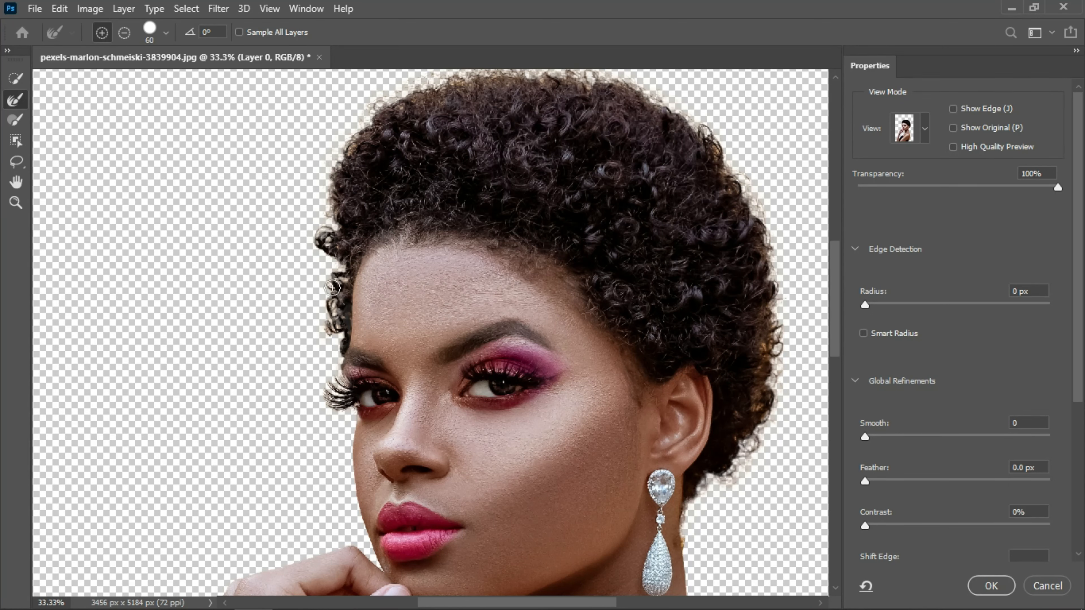
pyautogui.moveTo(332, 283)
pyautogui.mouseDown()
pyautogui.moveTo(327, 333)
pyautogui.moveTo(336, 286)
pyautogui.mouseUp()
# Brush the Refine Edge Brush along the hair outline over the crown and down the back of the head.
pyautogui.moveTo(358, 213); pyautogui.dragTo(329, 353)
pyautogui.moveTo(311, 318)
pyautogui.mouseDown()
pyautogui.moveTo(335, 270)
pyautogui.moveTo(309, 291)
pyautogui.moveTo(355, 245)
pyautogui.moveTo(346, 252)
pyautogui.moveTo(451, 219)
pyautogui.moveTo(410, 221)
pyautogui.moveTo(466, 218)
pyautogui.mouseUp()
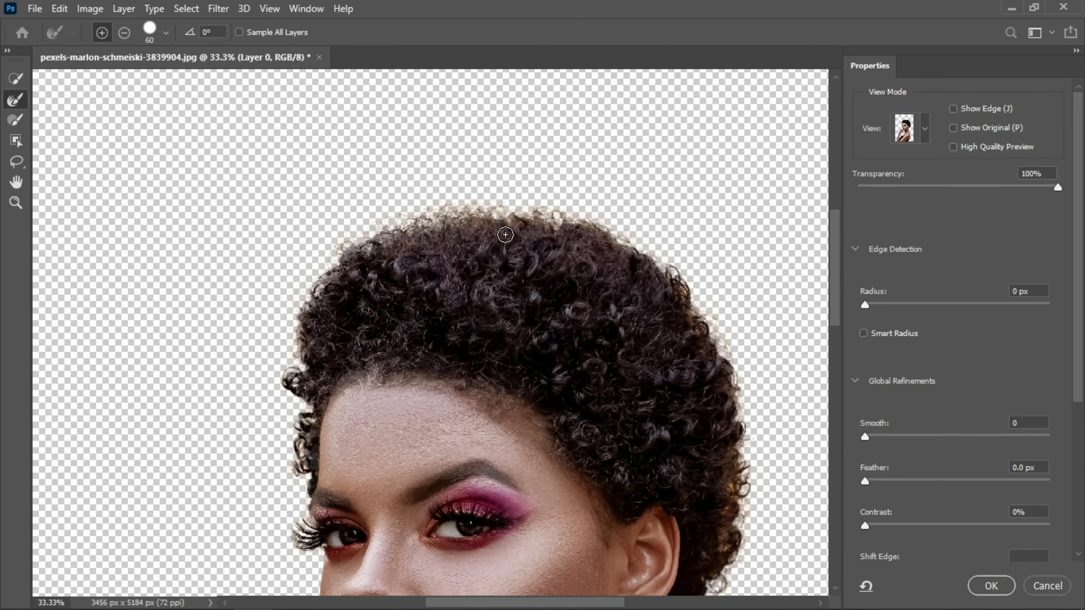
pyautogui.moveTo(503, 230); pyautogui.dragTo(356, 194)
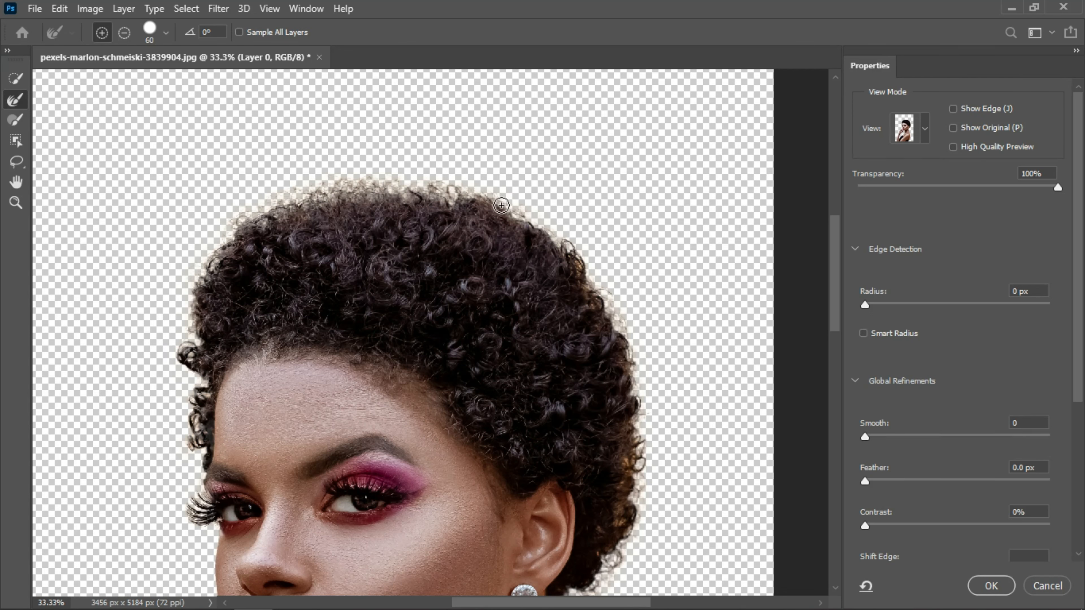
pyautogui.moveTo(501, 206)
pyautogui.mouseDown()
pyautogui.moveTo(589, 289)
pyautogui.moveTo(571, 253)
pyautogui.moveTo(620, 356)
pyautogui.mouseUp()
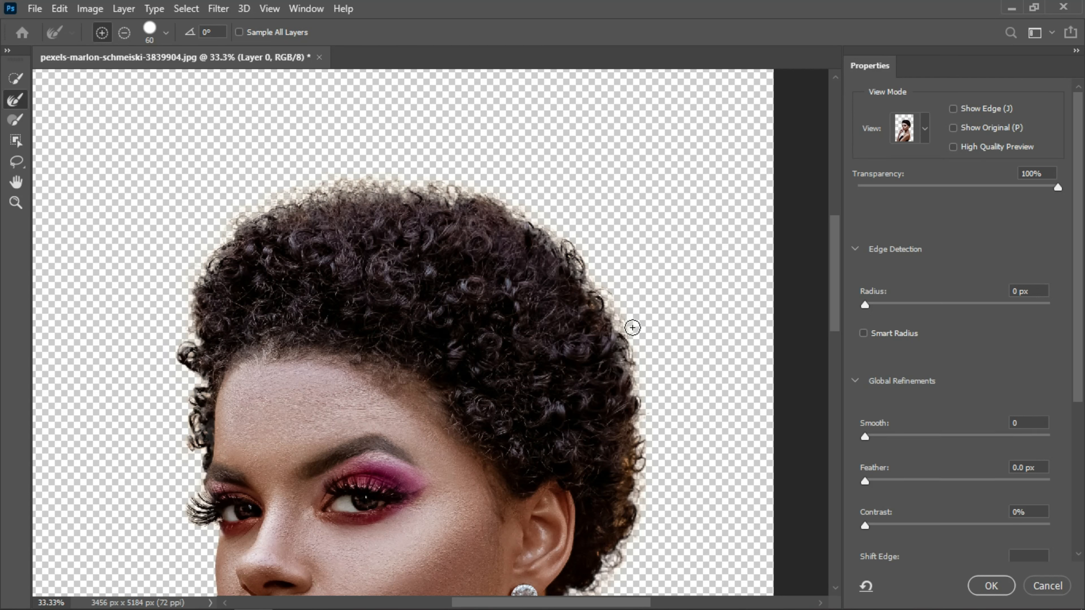
pyautogui.scroll(-5, 615, 171)
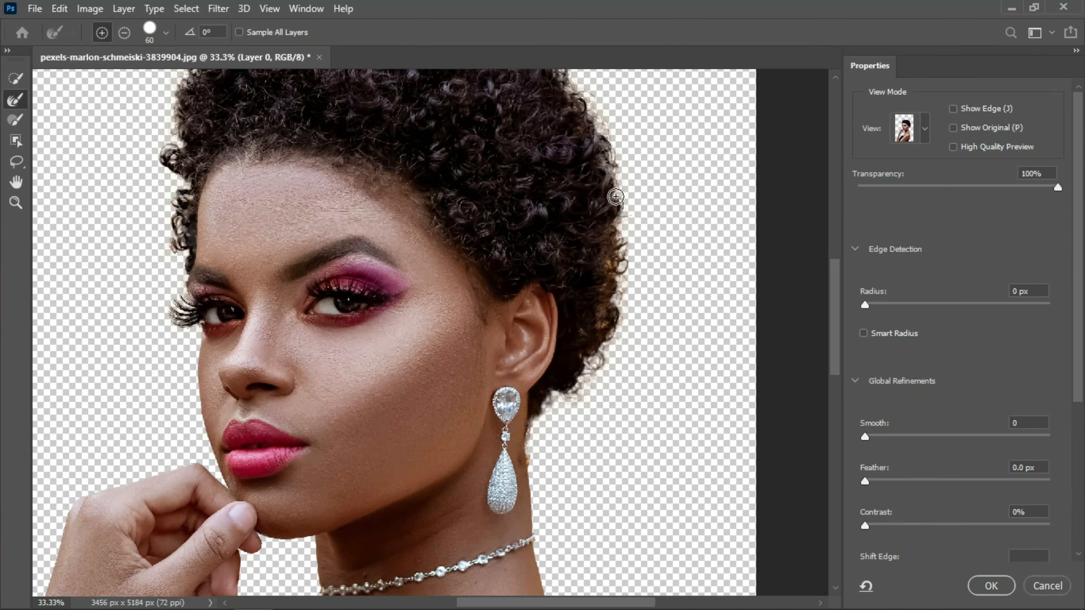
pyautogui.moveTo(615, 196)
pyautogui.mouseDown()
pyautogui.moveTo(618, 266)
pyautogui.moveTo(608, 207)
pyautogui.moveTo(606, 270)
pyautogui.mouseUp()
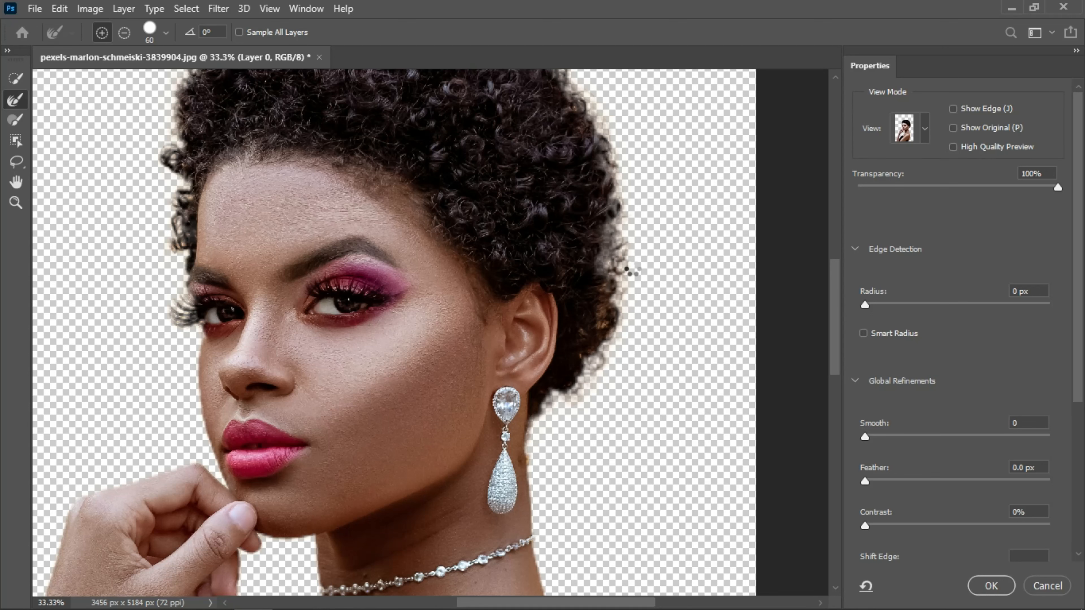
pyautogui.moveTo(624, 286)
pyautogui.mouseDown()
pyautogui.moveTo(629, 207)
pyautogui.moveTo(613, 203)
pyautogui.moveTo(590, 277)
pyautogui.moveTo(604, 223)
pyautogui.moveTo(605, 246)
pyautogui.moveTo(633, 236)
pyautogui.mouseUp()
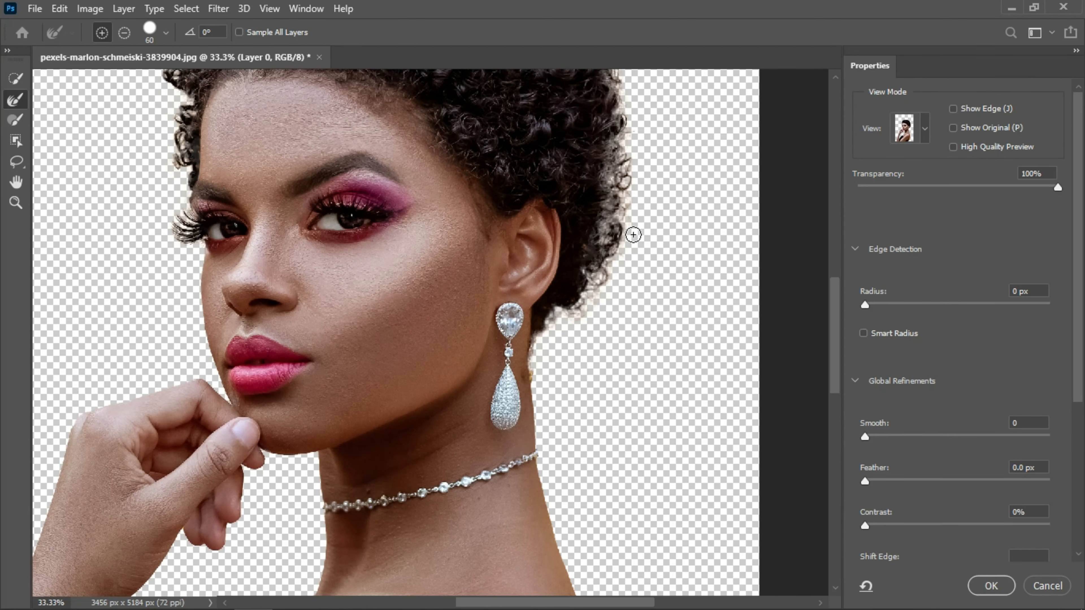
# Refine the neck edge beside the earring and remove the yellow gap between the forearm and the black top.
pyautogui.moveTo(615, 310); pyautogui.dragTo(637, 175)
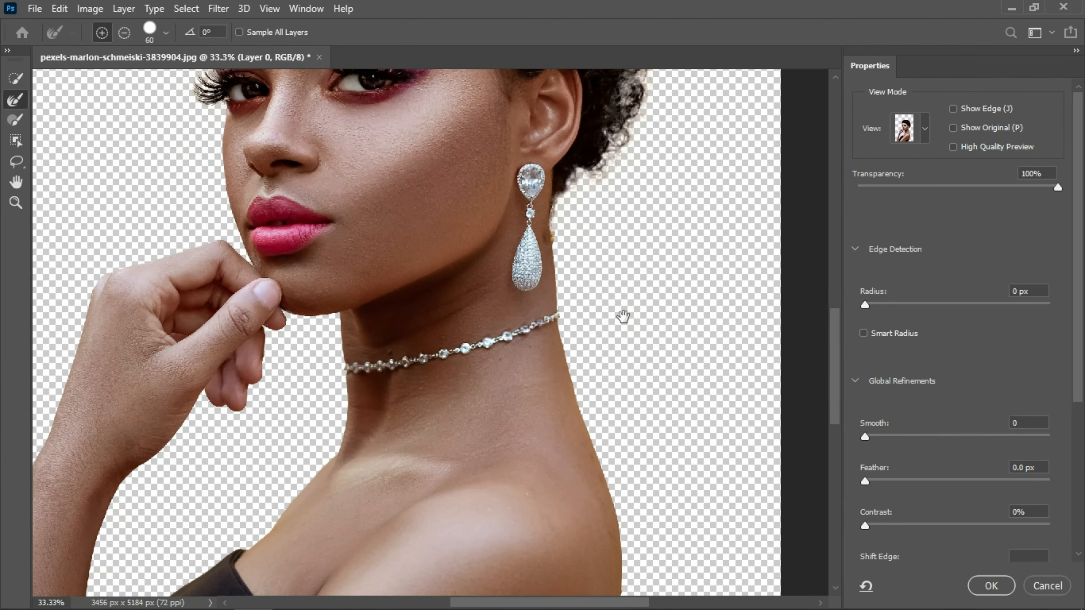
pyautogui.moveTo(623, 316); pyautogui.dragTo(636, 208)
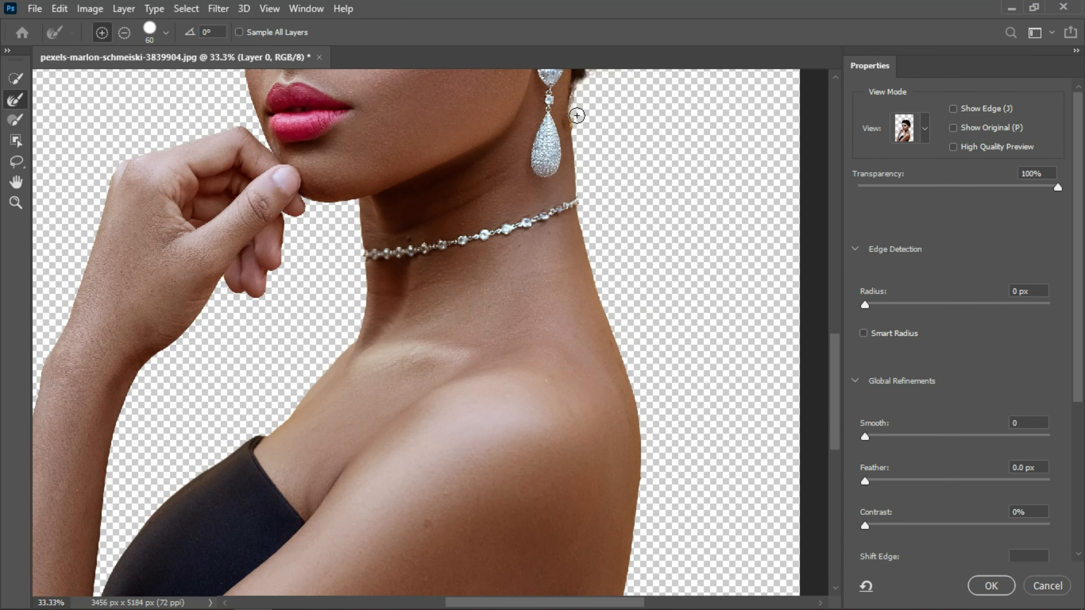
pyautogui.click(573, 108)
pyautogui.moveTo(621, 351); pyautogui.dragTo(636, 232)
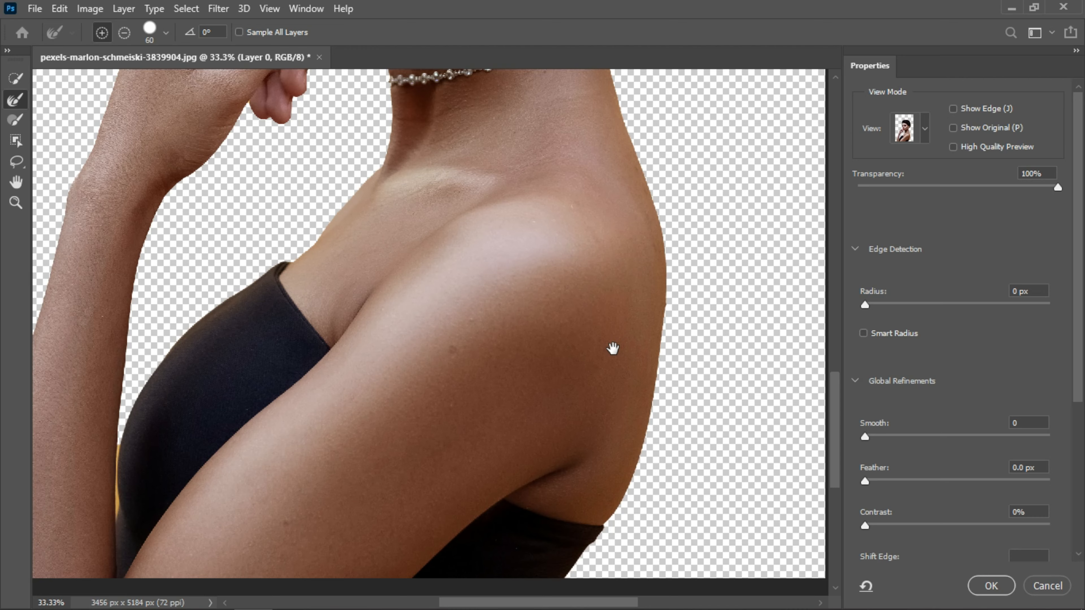
pyautogui.moveTo(613, 349); pyautogui.dragTo(668, 228)
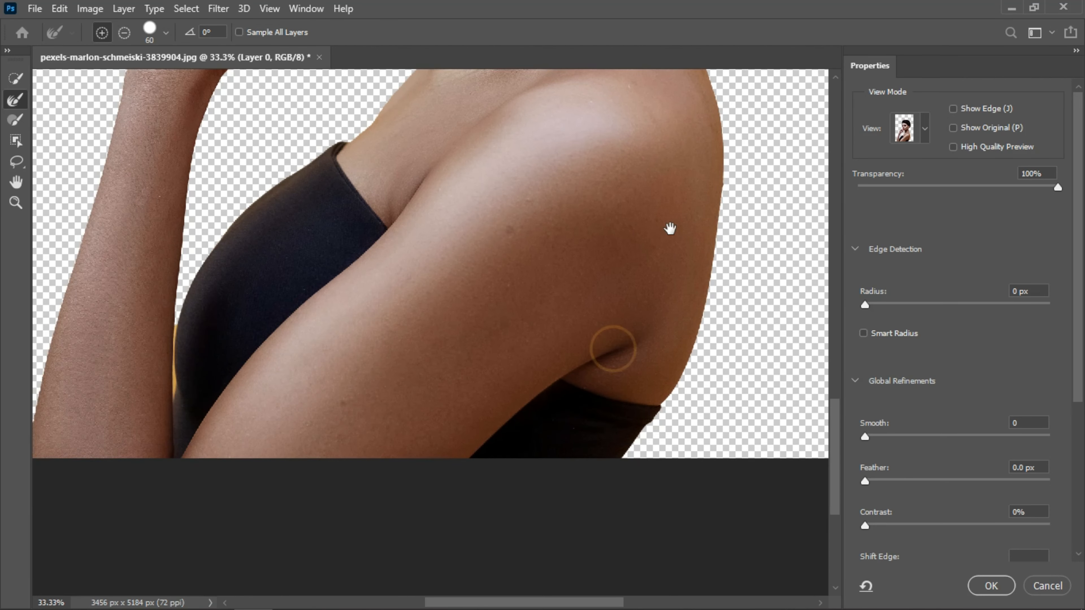
pyautogui.moveTo(168, 293)
pyautogui.mouseDown()
pyautogui.moveTo(167, 400)
pyautogui.moveTo(167, 382)
pyautogui.mouseUp()
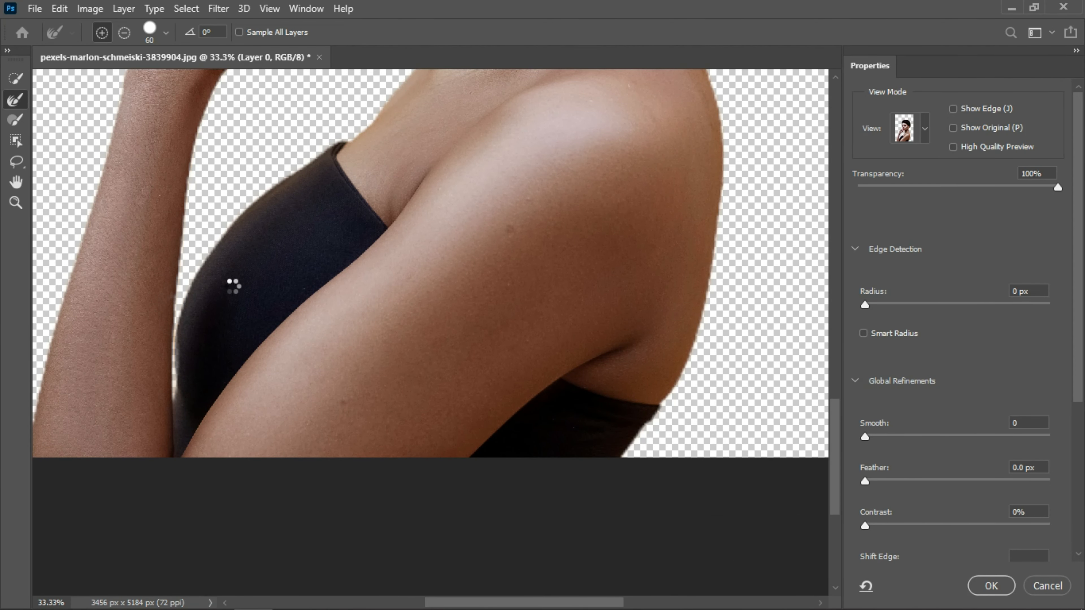
# Accept the refined selection and output the woman's cutout as a separate layer.
pyautogui.hotkey('ctrl', '-')
pyautogui.hotkey('ctrl', '-')
pyautogui.hotkey('ctrl', '-')
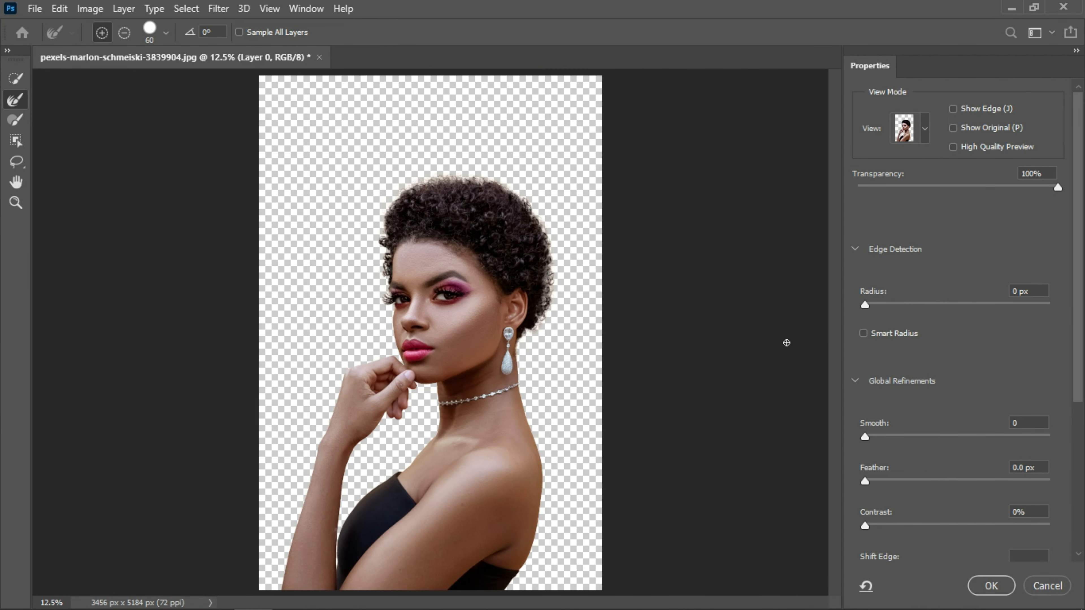
pyautogui.click(977, 582)
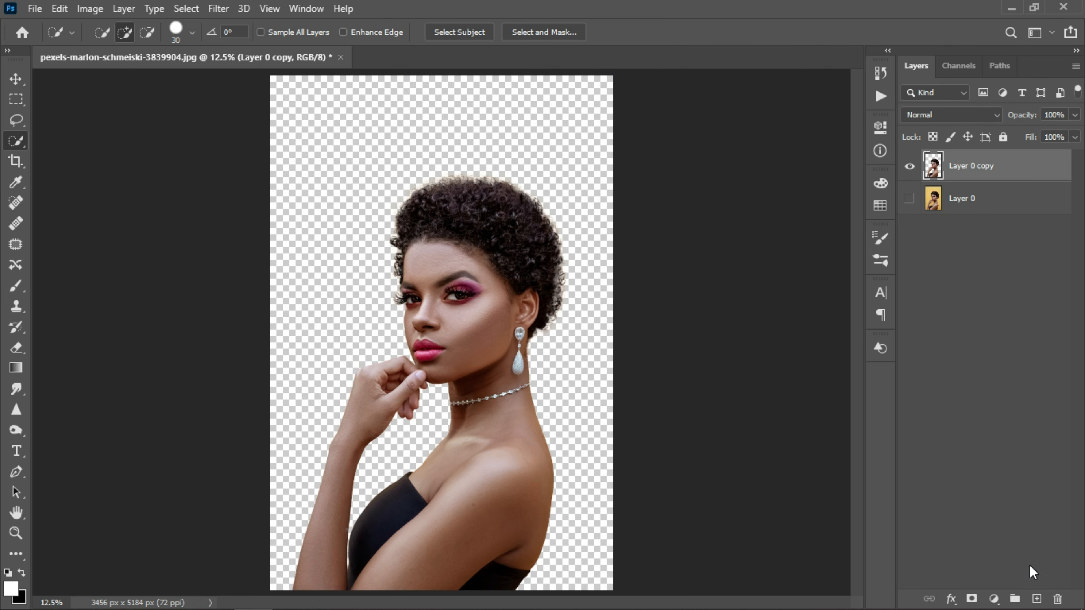
# Add a Solid Color fill layer in purple #c657d3.
pyautogui.click(1037, 598)
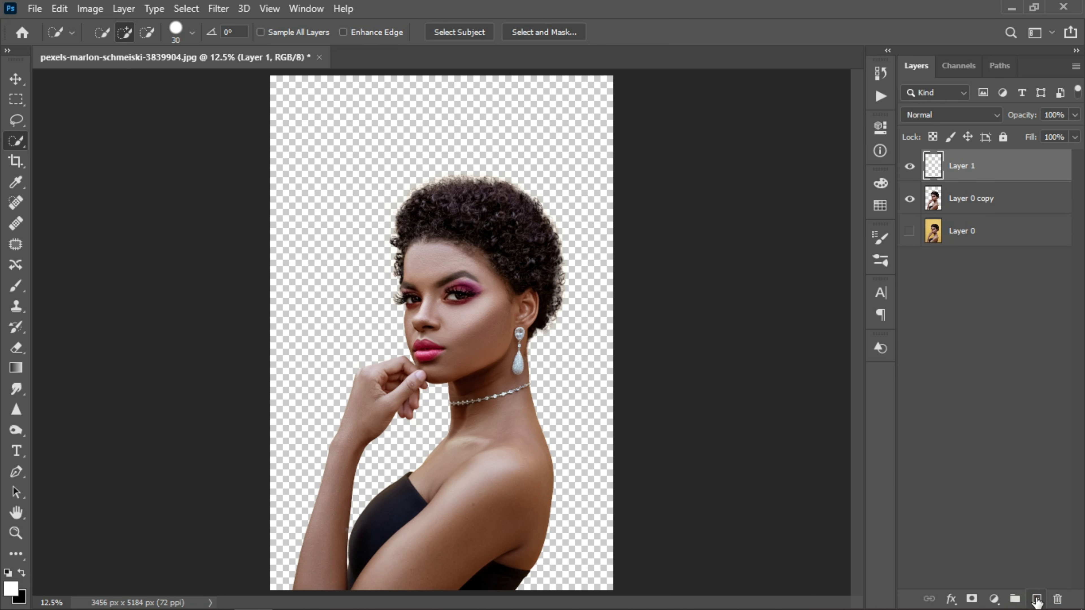
pyautogui.click(998, 599)
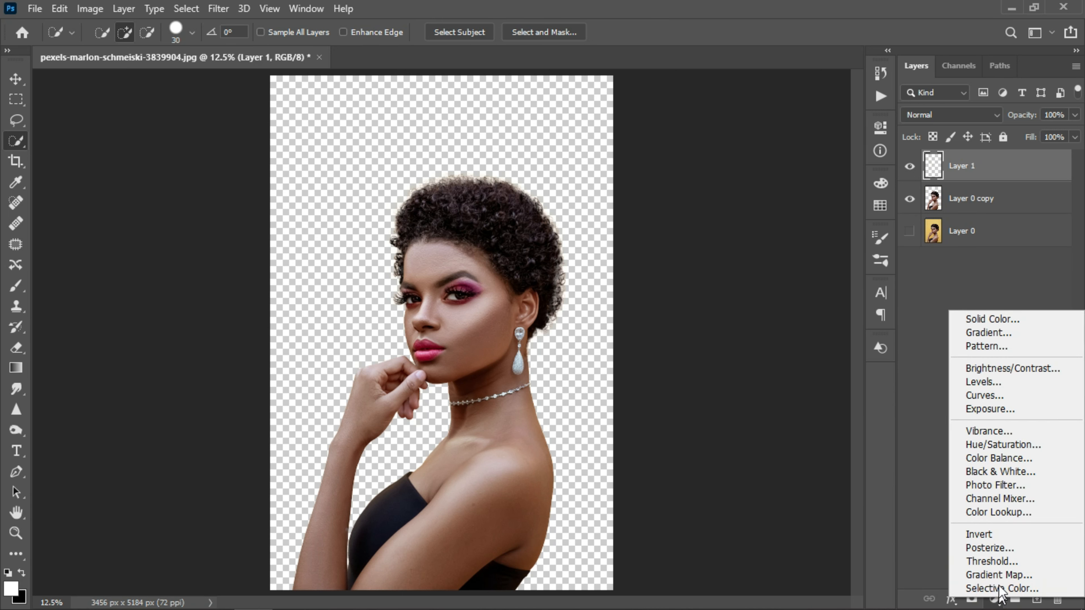
pyautogui.click(1000, 324)
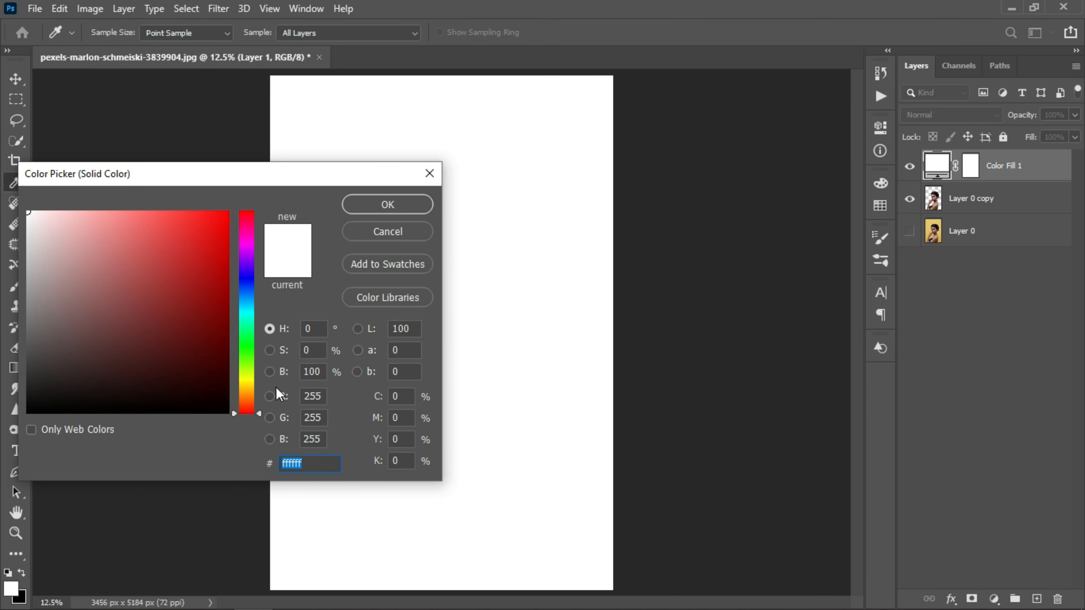
pyautogui.moveTo(233, 411); pyautogui.dragTo(235, 248)
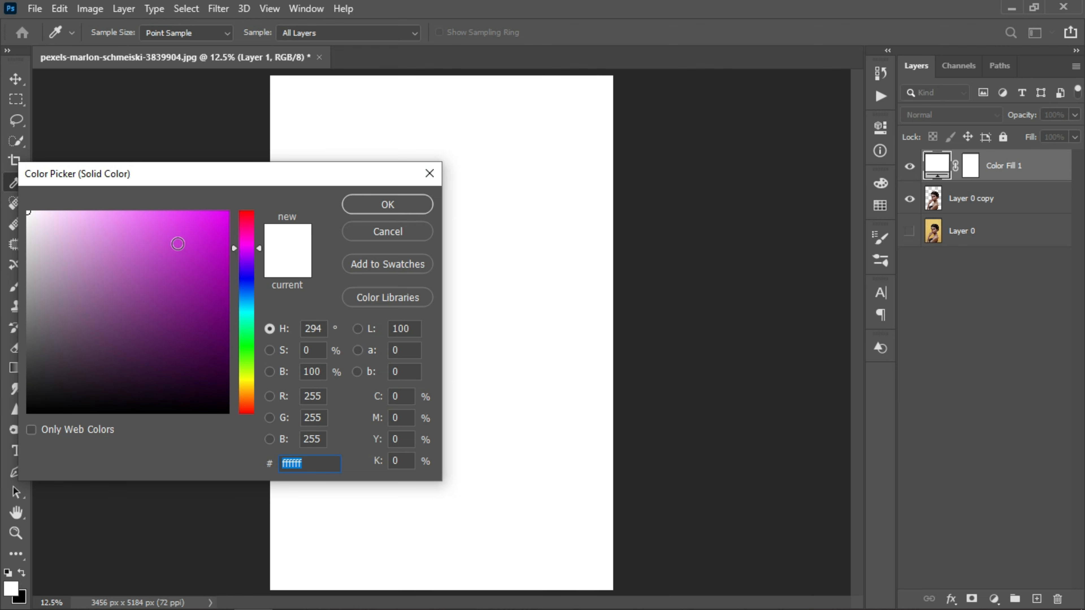
pyautogui.click(185, 236)
pyautogui.click(175, 241)
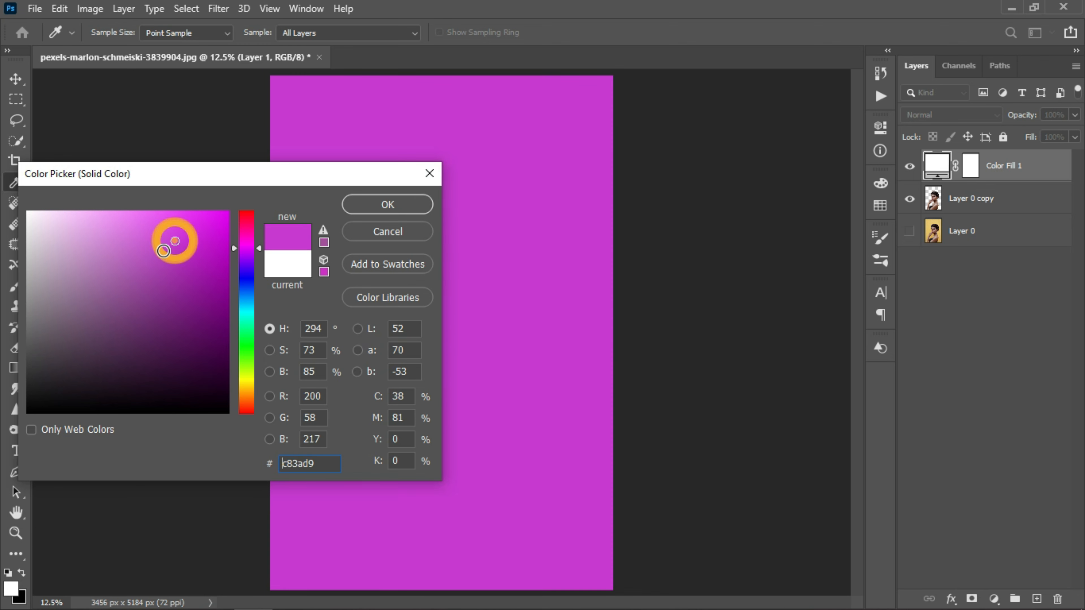
pyautogui.click(163, 250)
pyautogui.click(152, 254)
pyautogui.click(147, 245)
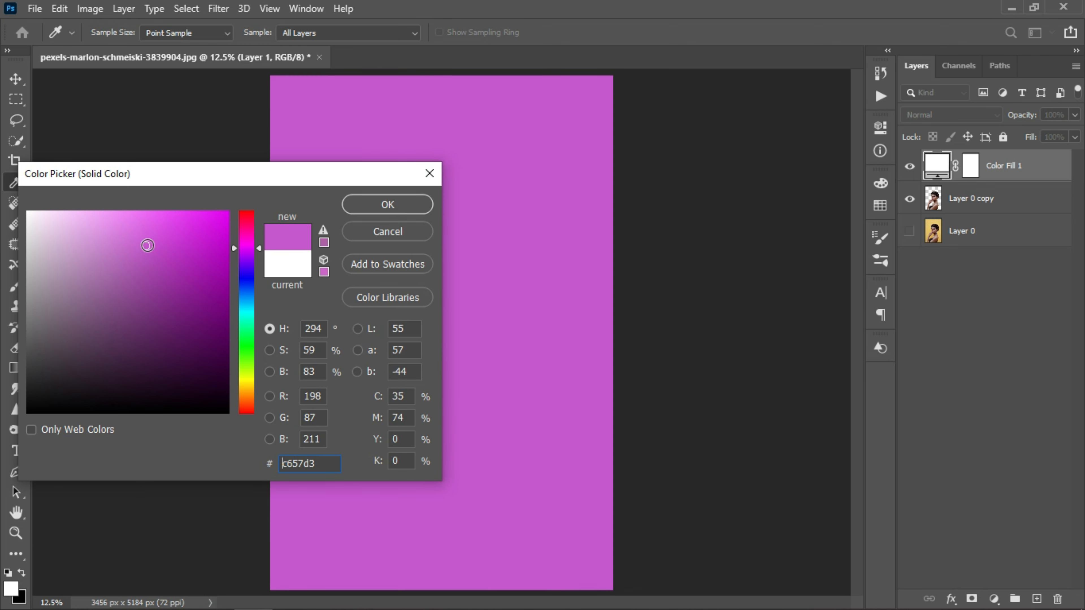
pyautogui.click(376, 207)
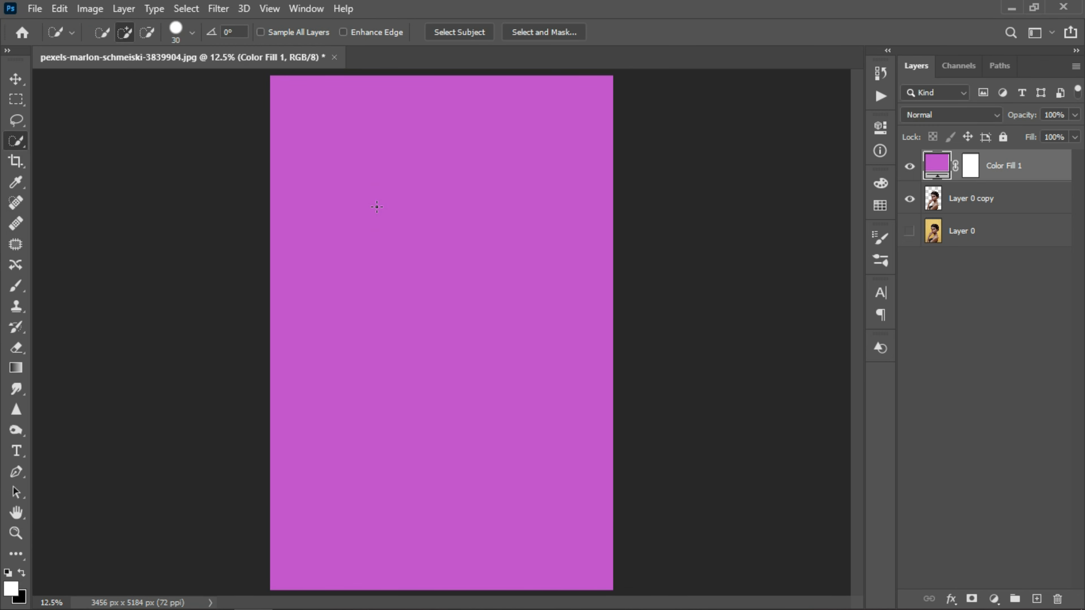
# Move the woman's cutout layer above the purple fill layer and compare the image with each layer hidden and shown.
pyautogui.click(963, 197)
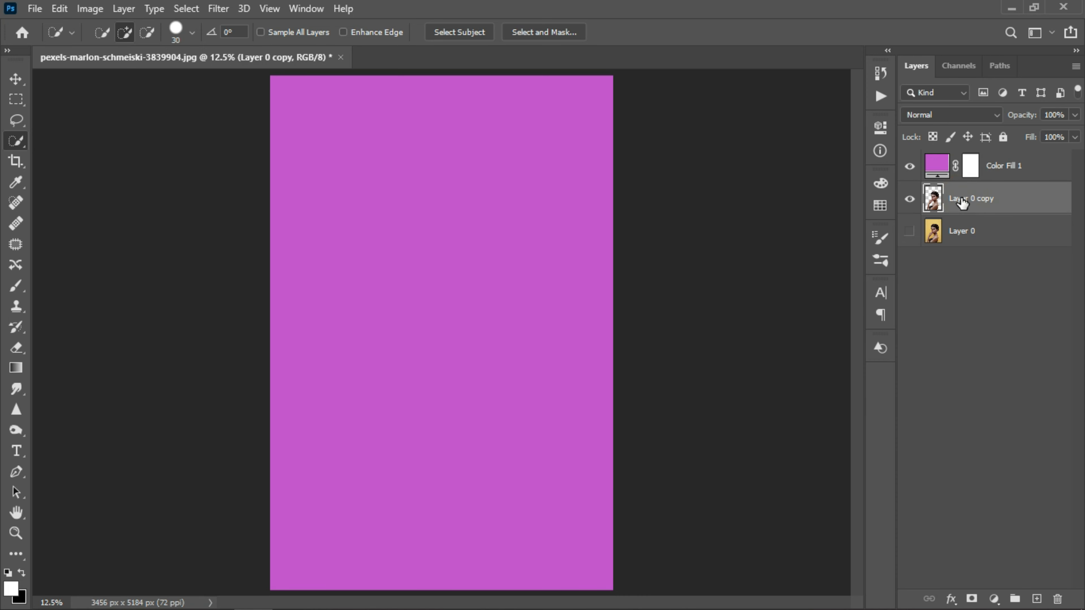
pyautogui.moveTo(961, 198); pyautogui.dragTo(959, 163)
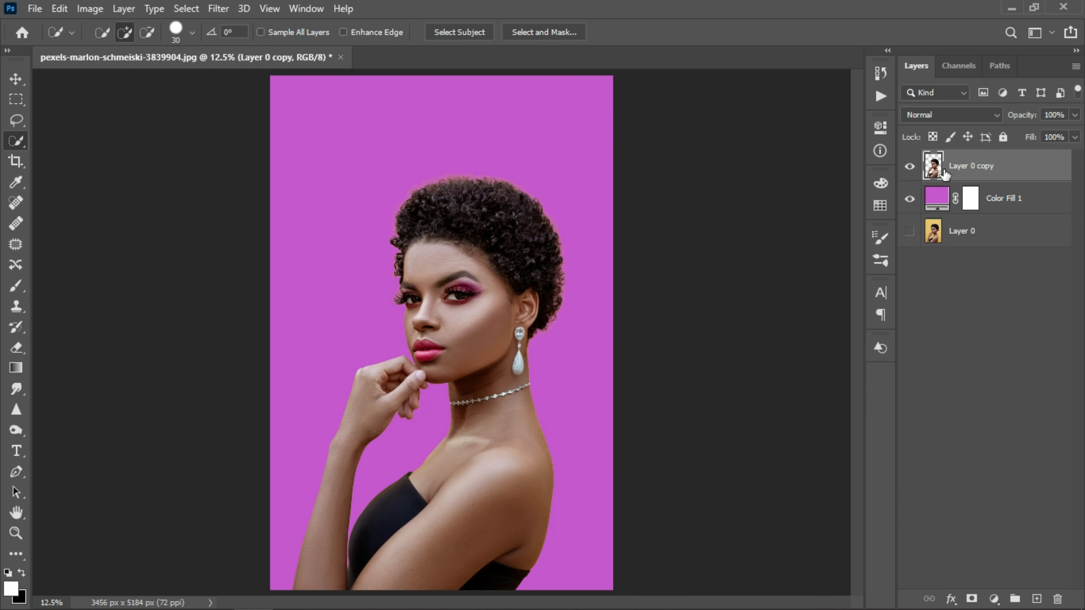
pyautogui.click(910, 199)
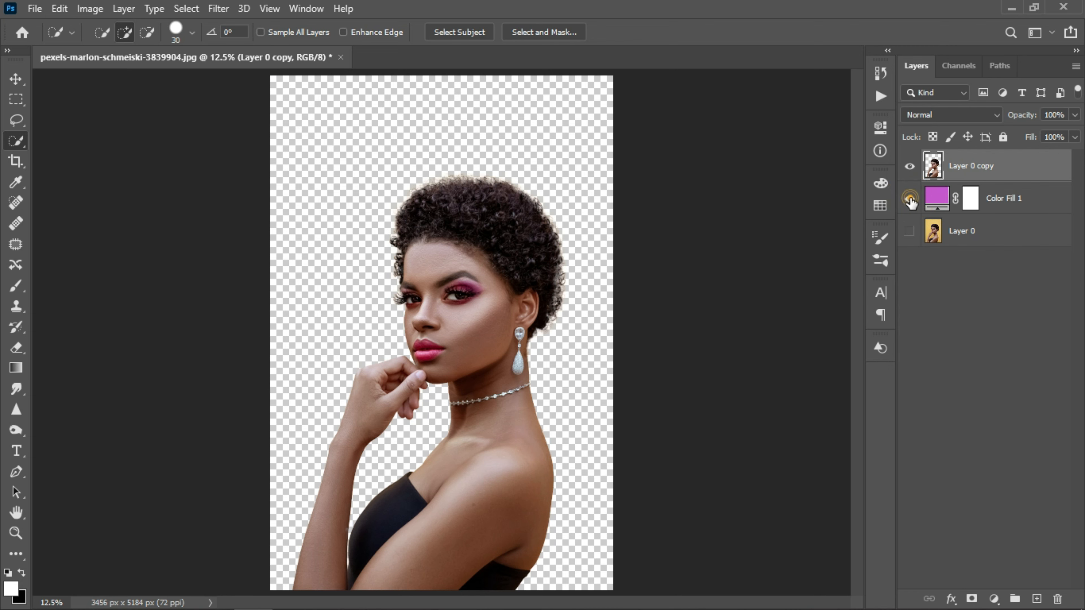
pyautogui.click(910, 200)
pyautogui.click(910, 166)
pyautogui.click(909, 166)
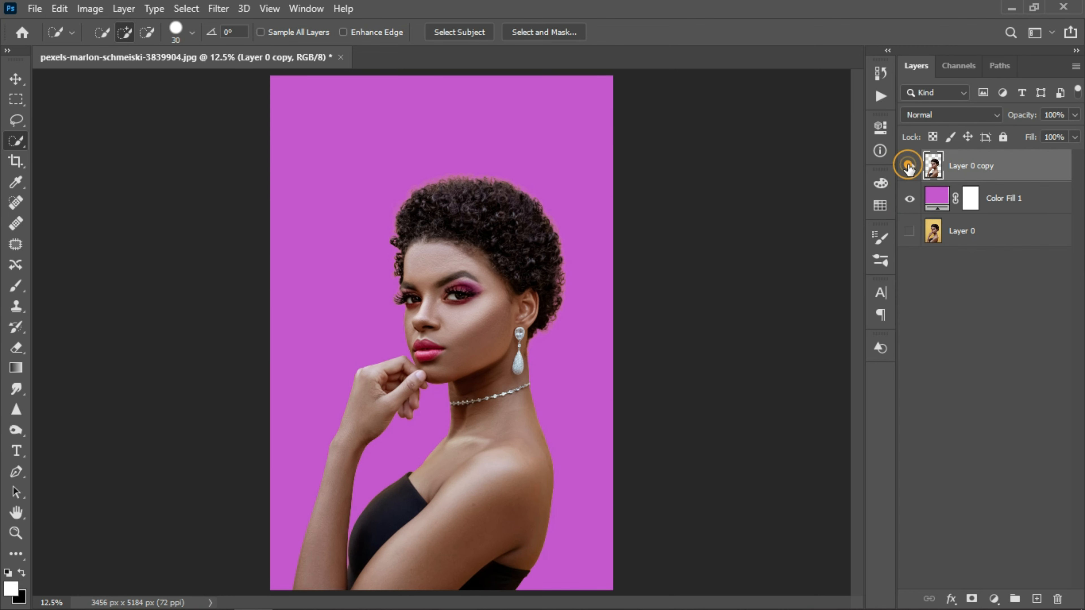
pyautogui.click(909, 199)
pyautogui.click(910, 199)
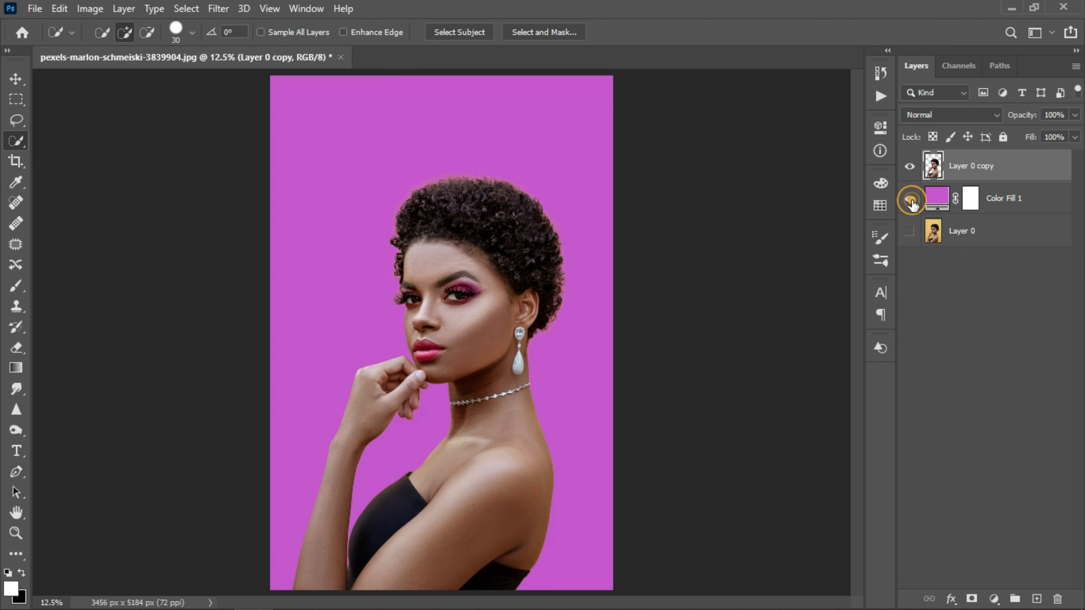
# Change the color of the fill layer behind the woman to orange #f48453.
pyautogui.click(936, 200)
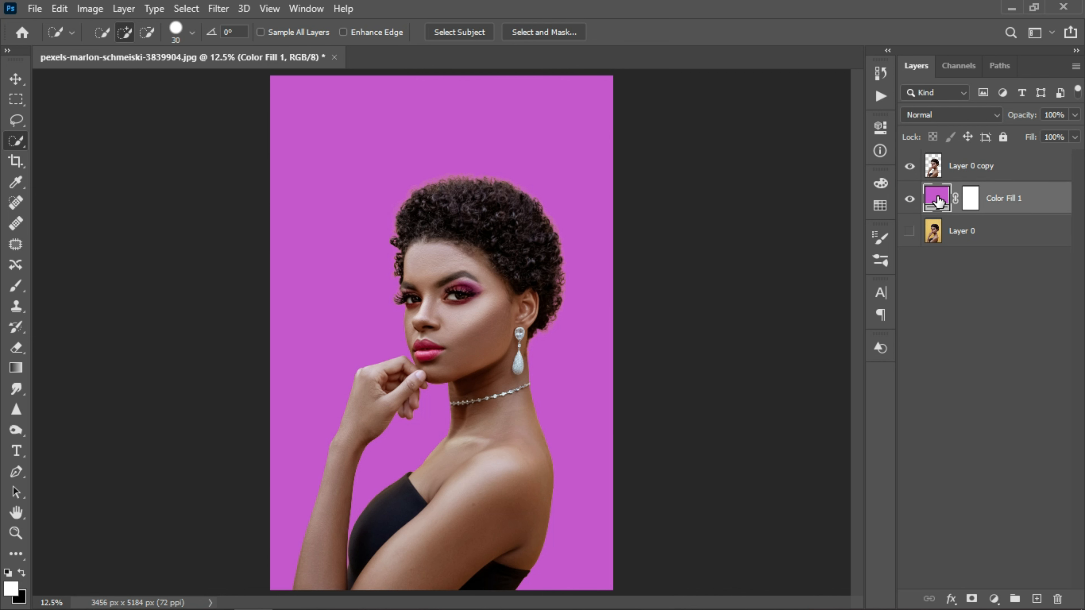
pyautogui.doubleClick(937, 199)
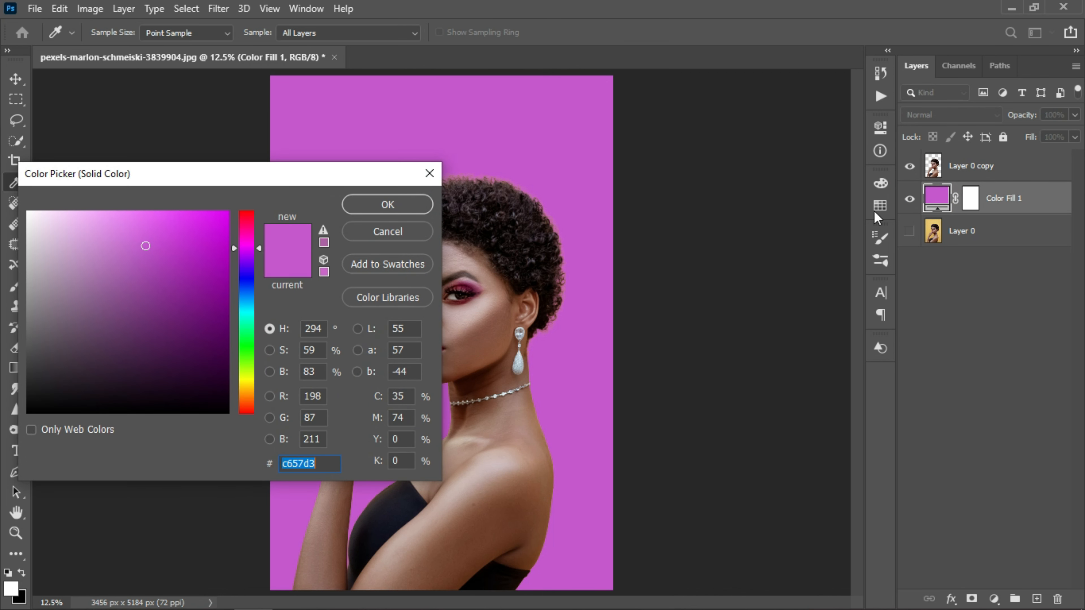
pyautogui.moveTo(235, 247); pyautogui.dragTo(233, 403)
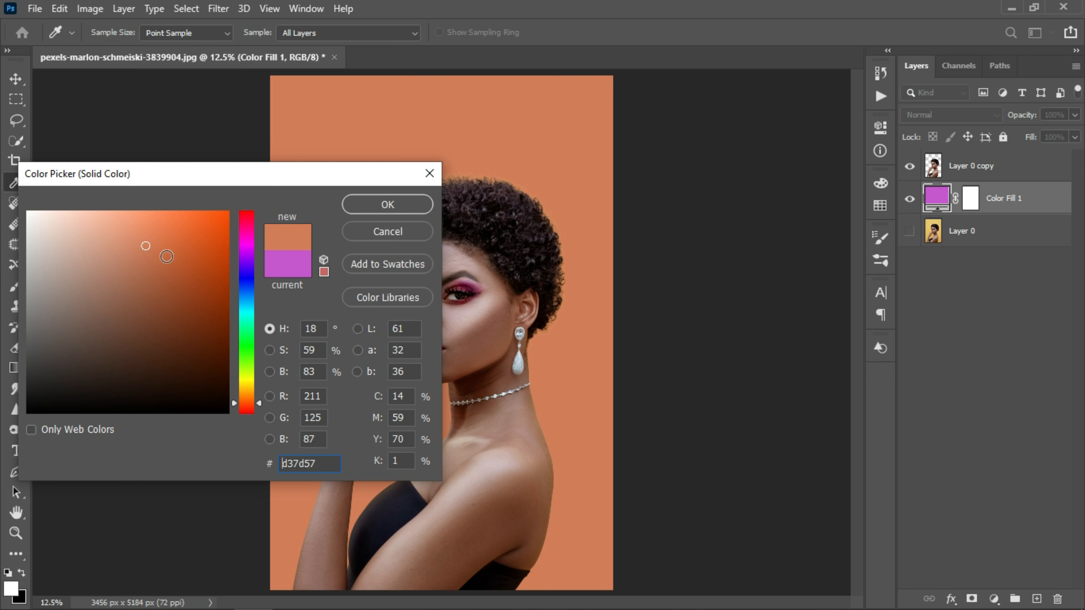
pyautogui.click(155, 241)
pyautogui.moveTo(155, 241); pyautogui.dragTo(160, 220)
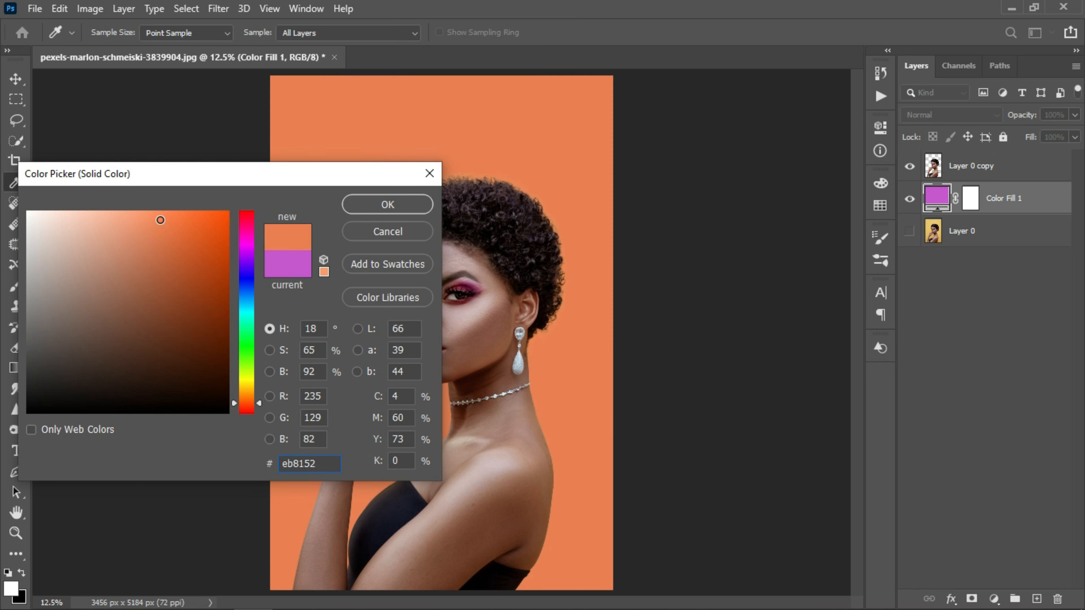
pyautogui.click(382, 209)
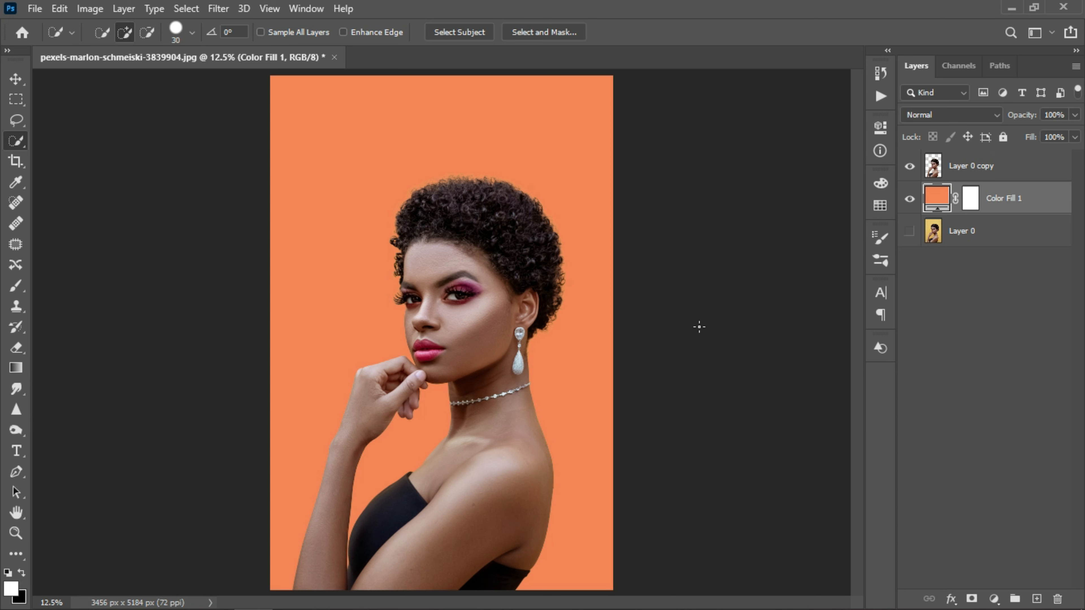
# Compare the cutout with the orange fill hidden and shown, and examine the face and hair edges up close.
pyautogui.click(909, 199)
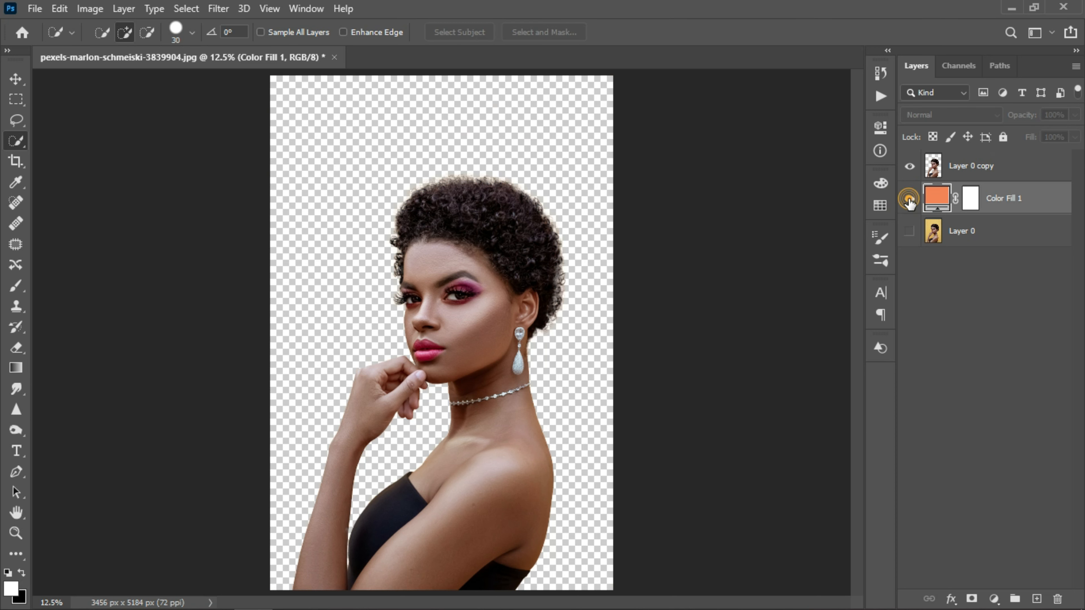
pyautogui.click(909, 199)
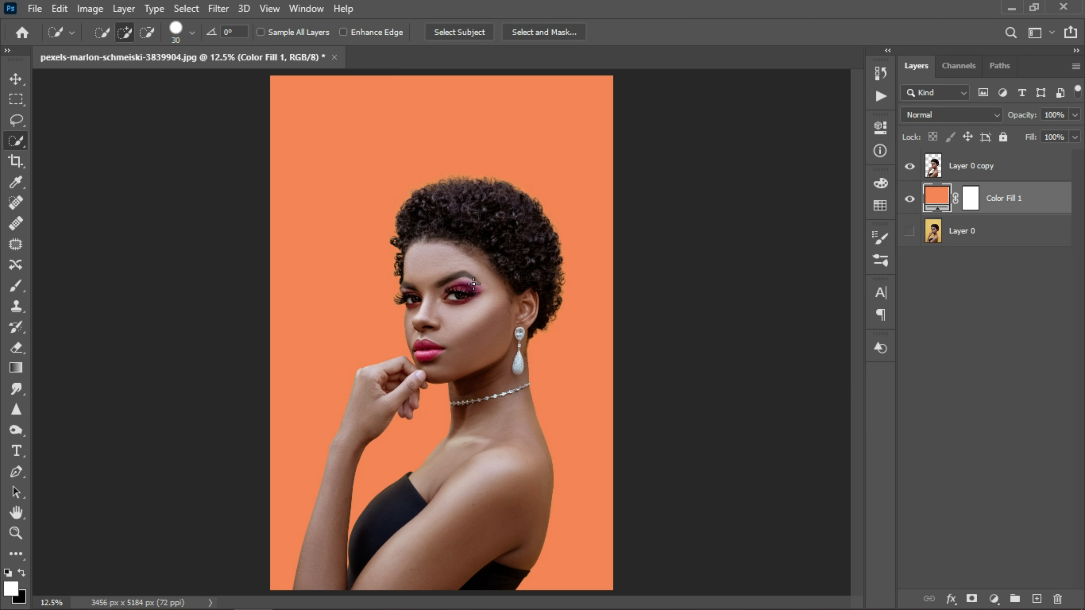
pyautogui.hotkey('ctrl', '+')
pyautogui.hotkey('ctrl', '+')
pyautogui.hotkey('ctrl', '+')
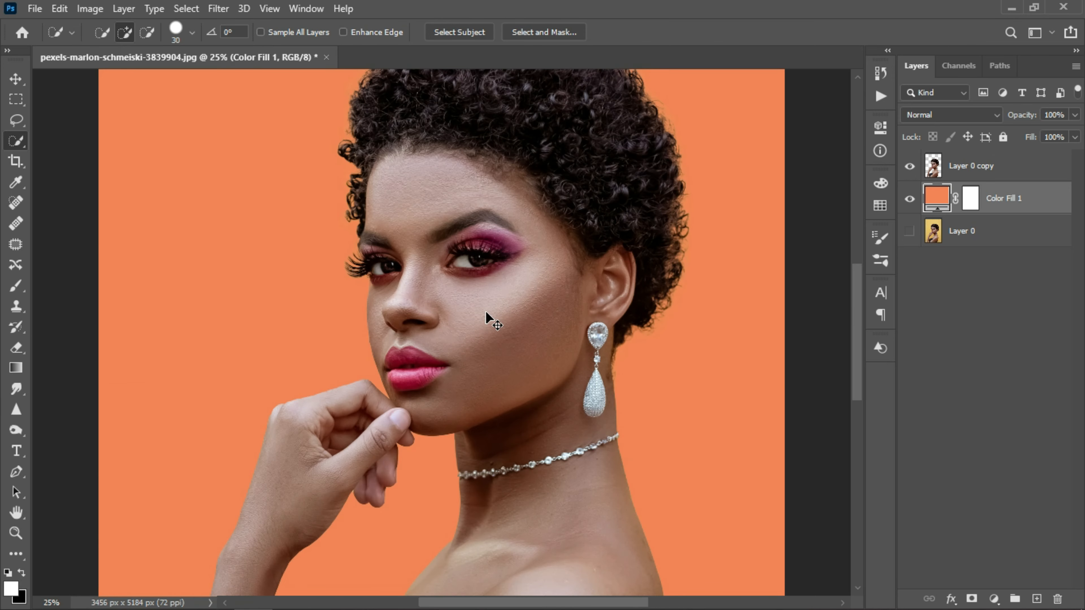
pyautogui.hotkey('ctrl', '-')
pyautogui.hotkey('ctrl', '-')
pyautogui.hotkey('ctrl', '-')
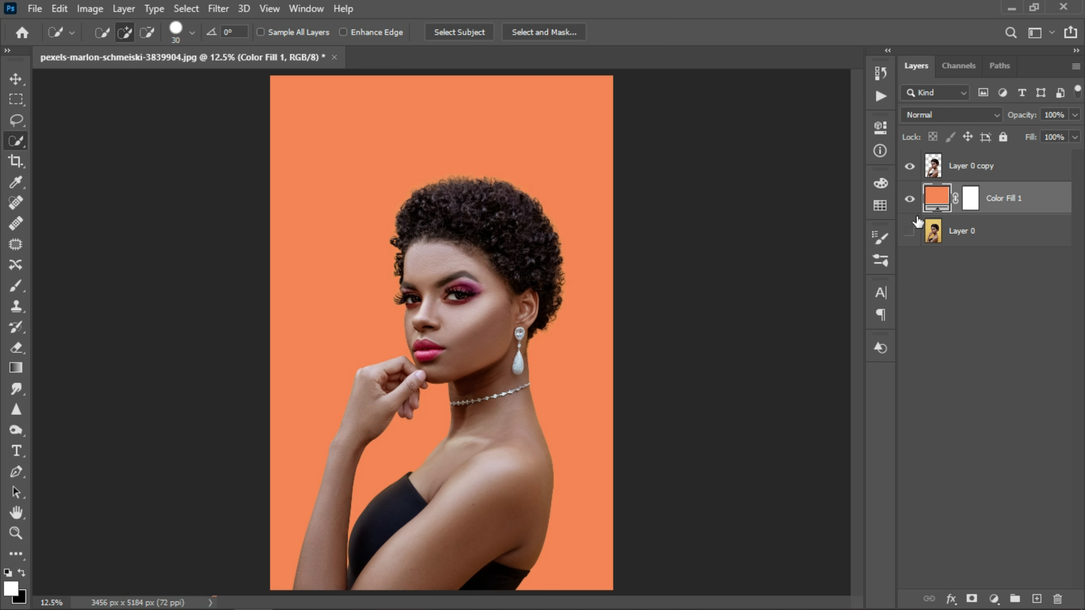
pyautogui.click(910, 199)
pyautogui.click(910, 199)
# Change the fill layer's color to teal #2bb9c2.
pyautogui.doubleClick(936, 197)
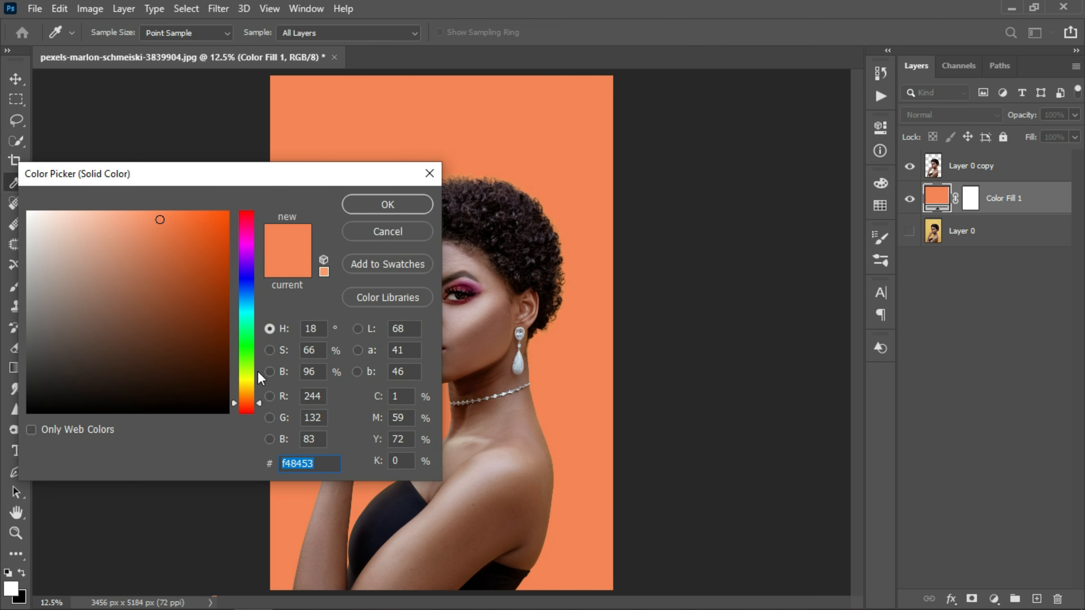
pyautogui.moveTo(235, 401); pyautogui.dragTo(233, 310)
pyautogui.click(185, 259)
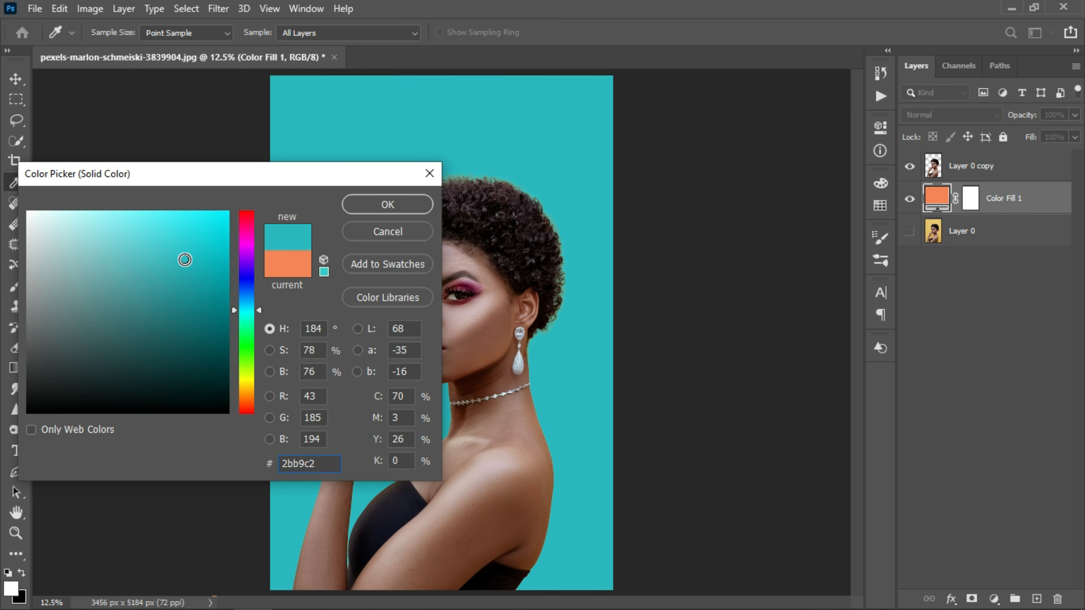
pyautogui.click(399, 208)
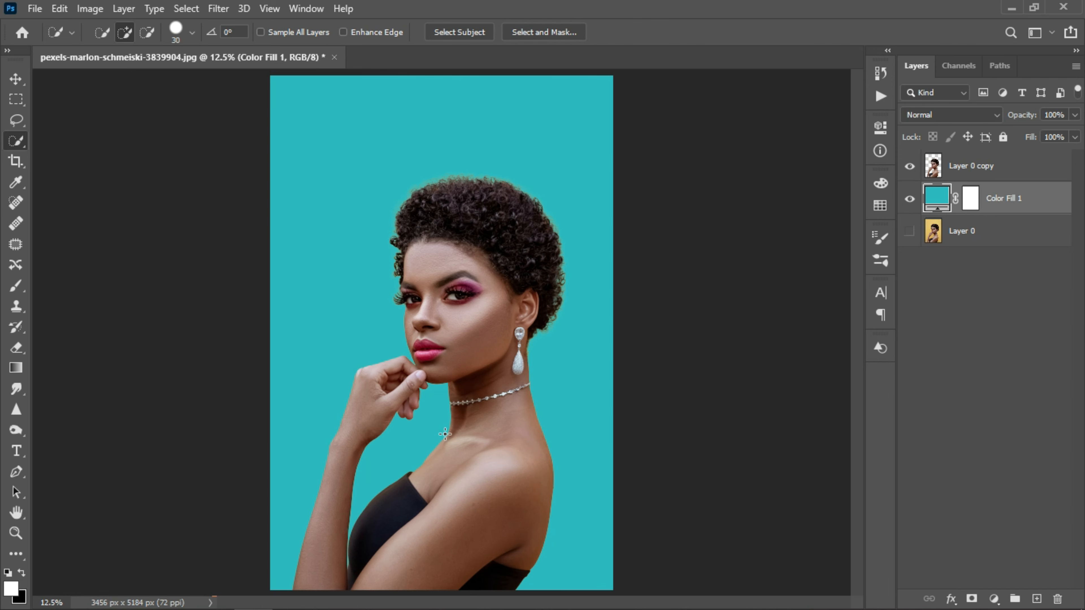
# Examine the cutout's hair, face and neck edges against the teal background up close.
pyautogui.hotkey('ctrl', '+')
pyautogui.hotkey('ctrl', '+')
pyautogui.hotkey('ctrl', '+')
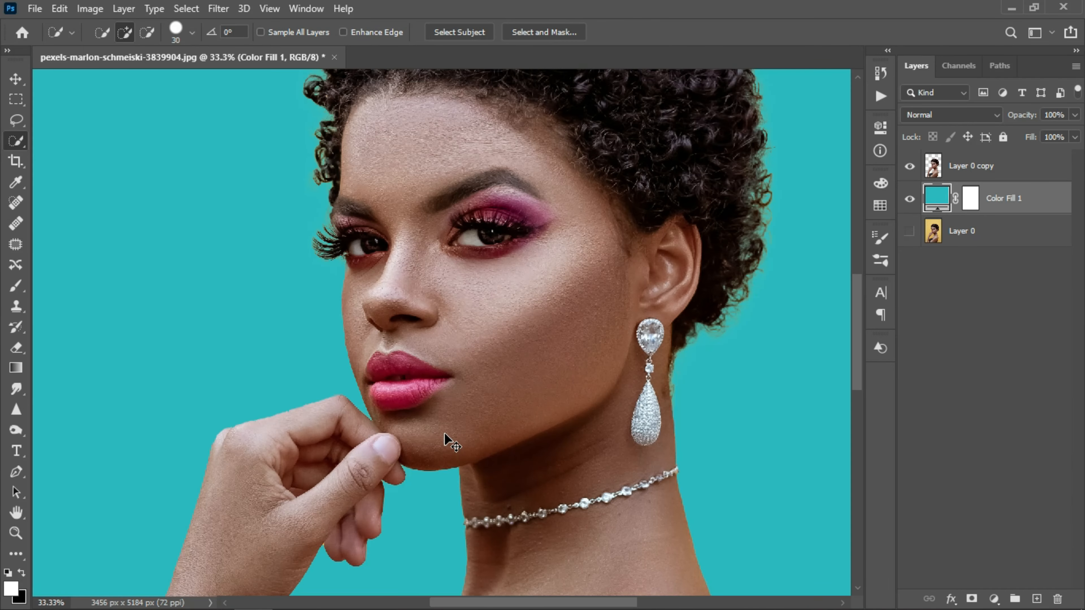
pyautogui.hotkey('ctrl', '-')
pyautogui.hotkey('ctrl', '-')
pyautogui.hotkey('ctrl', '-')
pyautogui.hotkey('ctrl', '-')
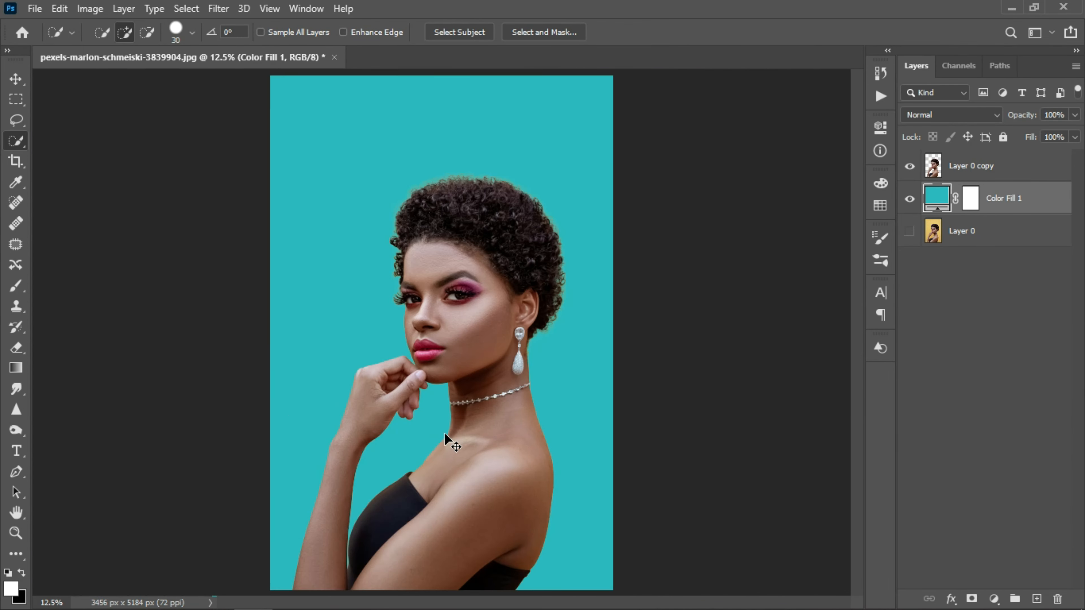